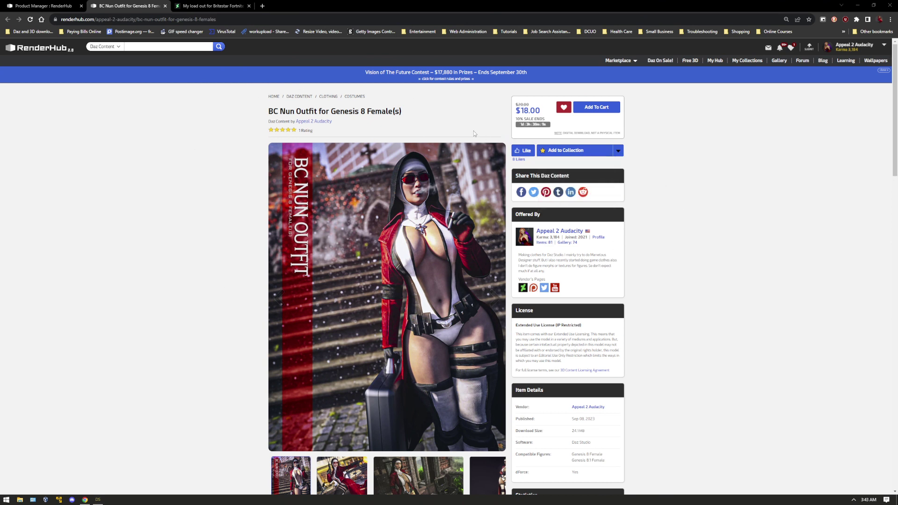
Switch from the browser to DAZ Studio, collapse the leotard's Display parameter group and move the timeline to frame 5.
{"action": "mouse_move", "coordinate": [424, 275]}
{"action": "left_click", "coordinate": [859, 7]}
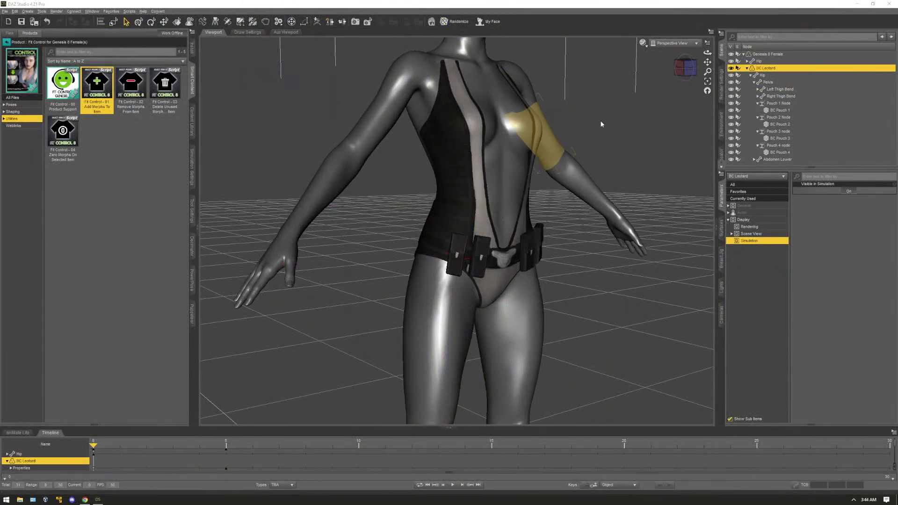
{"action": "left_click", "coordinate": [678, 69]}
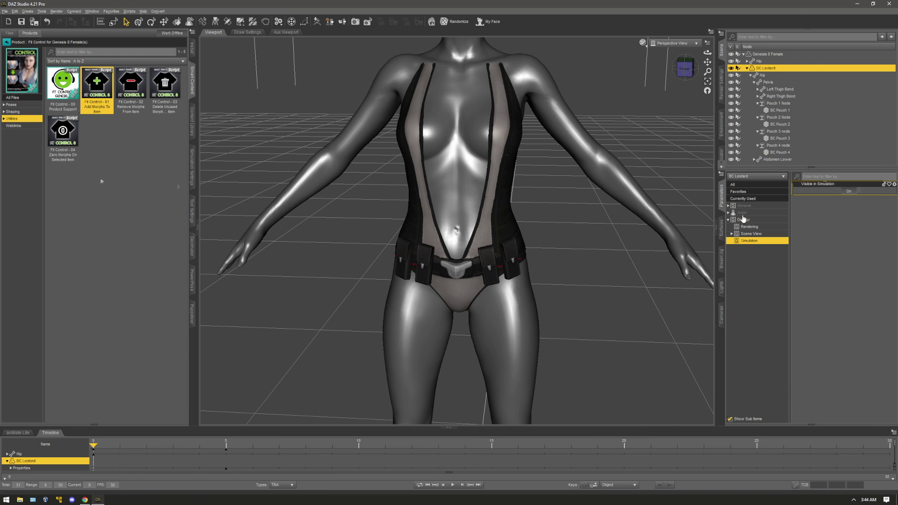
{"action": "left_click", "coordinate": [729, 220]}
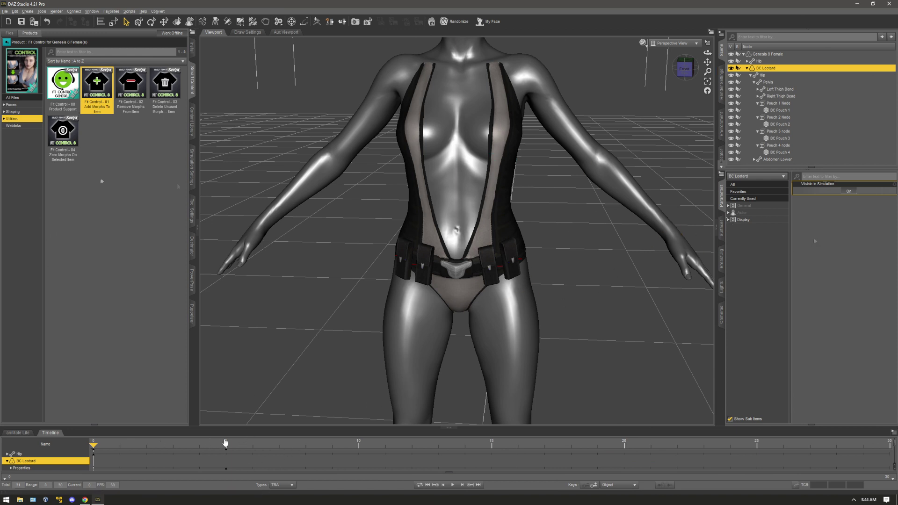
{"action": "left_click", "coordinate": [225, 443]}
{"action": "mouse_move", "coordinate": [677, 72]}
{"action": "left_mouse_down"}
{"action": "mouse_move", "coordinate": [720, 68]}
{"action": "mouse_move", "coordinate": [655, 68]}
{"action": "mouse_move", "coordinate": [720, 68]}
{"action": "mouse_move", "coordinate": [686, 70]}
{"action": "left_mouse_up"}
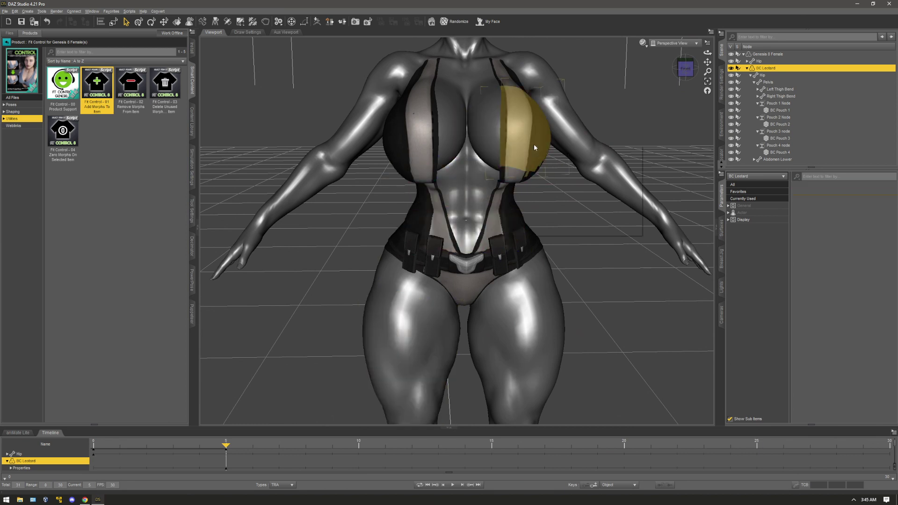
Select the BC Leotard's Left Pectoral bone and apply Zero Figure Pose.
{"action": "left_click_drag", "start_coordinate": [534, 147], "coordinate": [554, 159]}
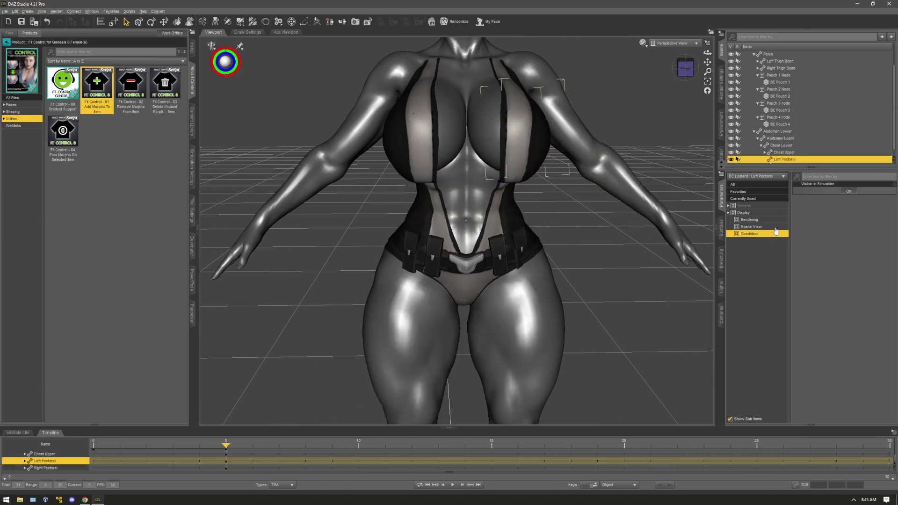
{"action": "left_click", "coordinate": [723, 175]}
{"action": "mouse_move", "coordinate": [748, 215]}
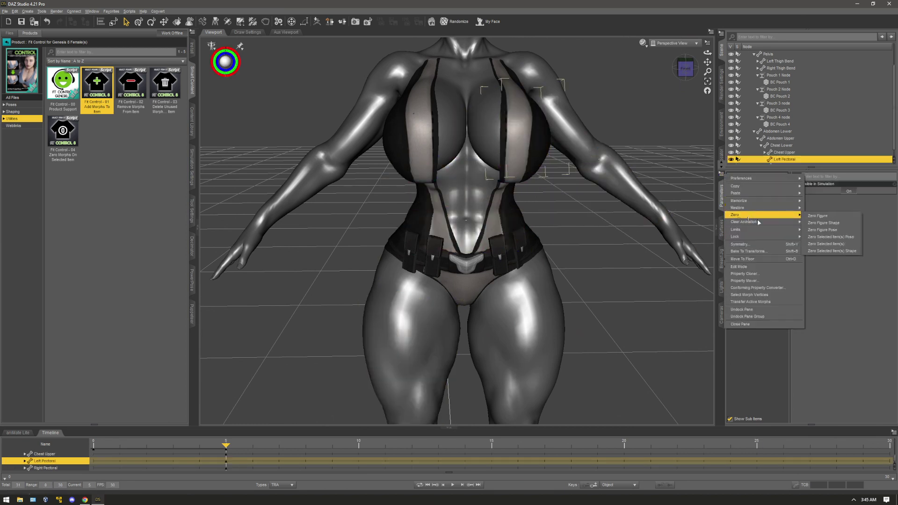
{"action": "left_click", "coordinate": [837, 230]}
Examine how the leotard fits the frame 5 body shape around the chest and waist from several angles.
{"action": "left_click_drag", "start_coordinate": [682, 76], "coordinate": [711, 94]}
{"action": "scroll", "coordinate": [590, 103], "scroll_direction": "up", "scroll_amount": 3}
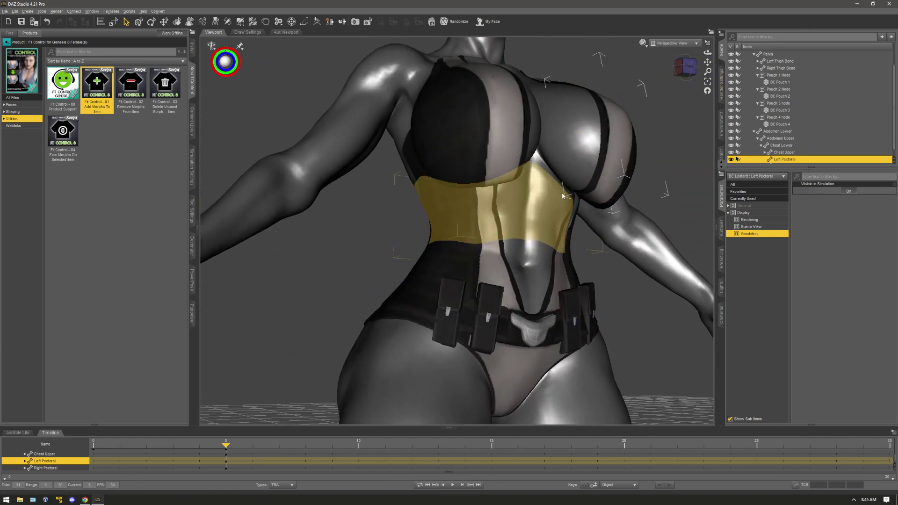
{"action": "left_click_drag", "start_coordinate": [681, 68], "coordinate": [604, 104]}
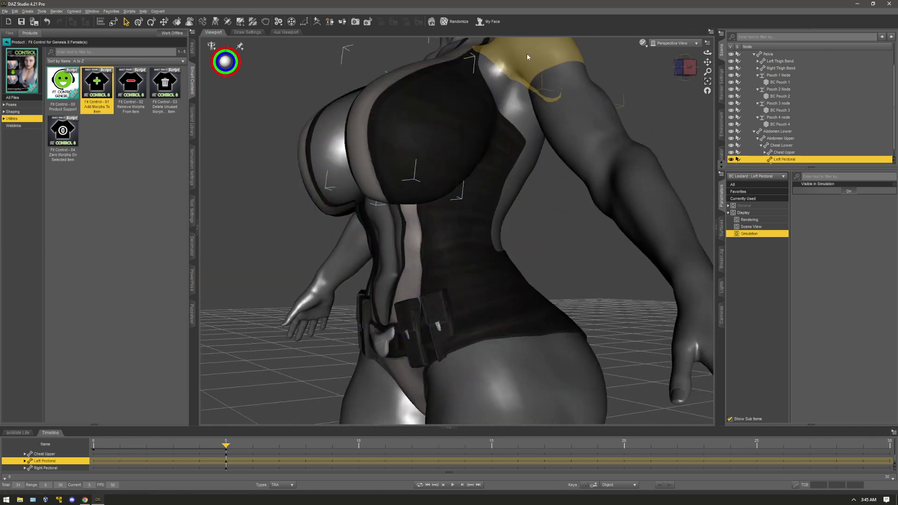
{"action": "left_click_drag", "start_coordinate": [680, 65], "coordinate": [706, 80]}
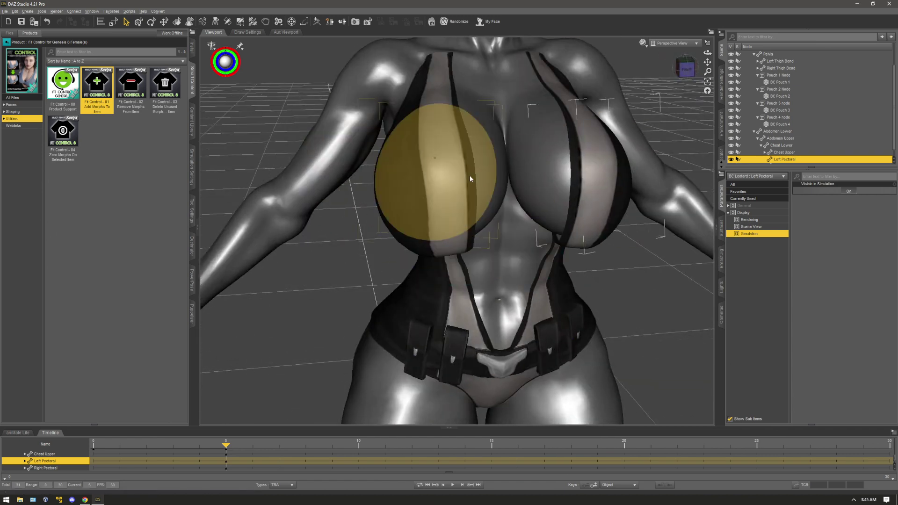
{"action": "scroll", "coordinate": [461, 241], "scroll_direction": "down", "scroll_amount": 3}
{"action": "scroll", "coordinate": [461, 241], "scroll_direction": "down", "scroll_amount": 2}
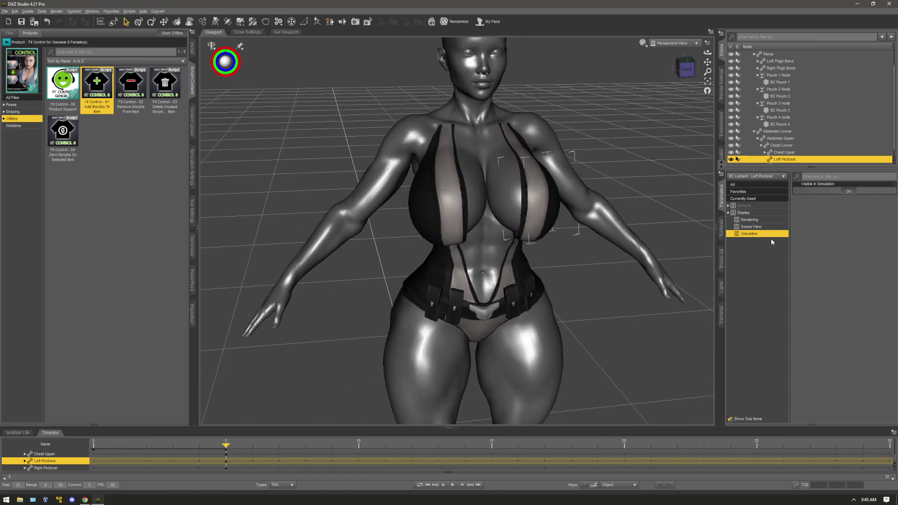
Clear the Fit Control product filter and open the BC Nun Outfit for Genesis 8 Female(s) product contents.
{"action": "left_click", "coordinate": [6, 43]}
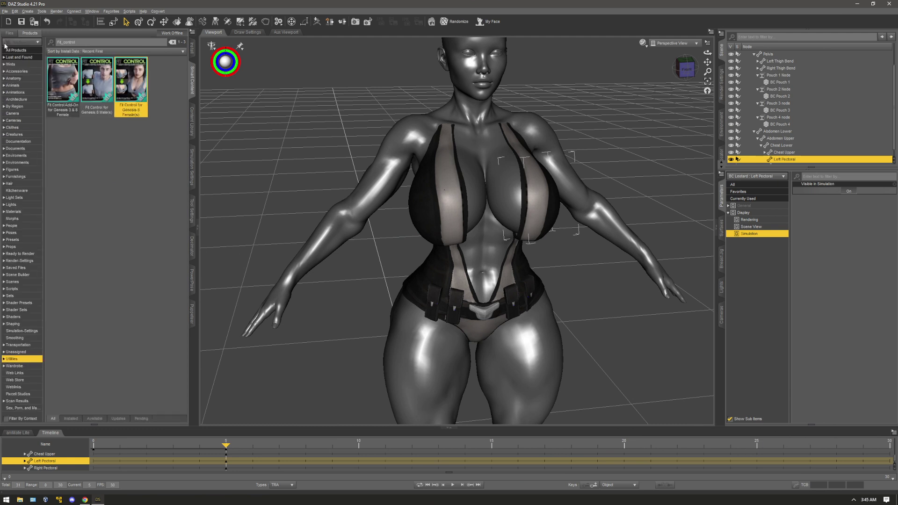
{"action": "left_click", "coordinate": [28, 395]}
{"action": "left_click", "coordinate": [172, 42]}
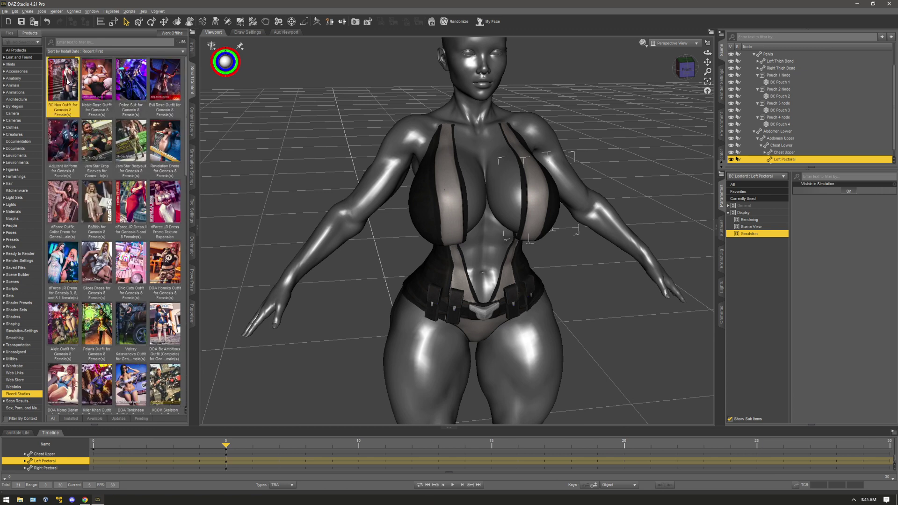
{"action": "double_click", "coordinate": [67, 83]}
{"action": "left_click", "coordinate": [97, 140]}
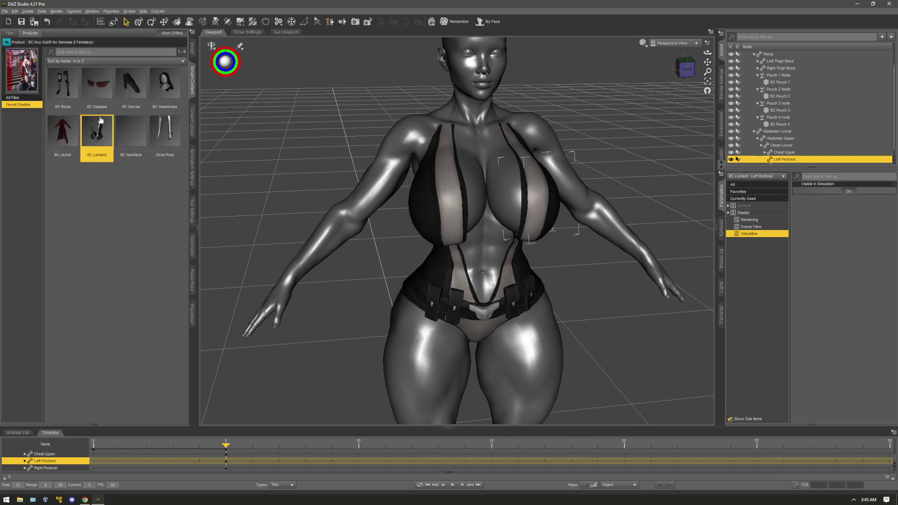
Go to frame 0 on the timeline and examine the leotard's side and waist on the base body shape.
{"action": "left_click", "coordinate": [99, 448]}
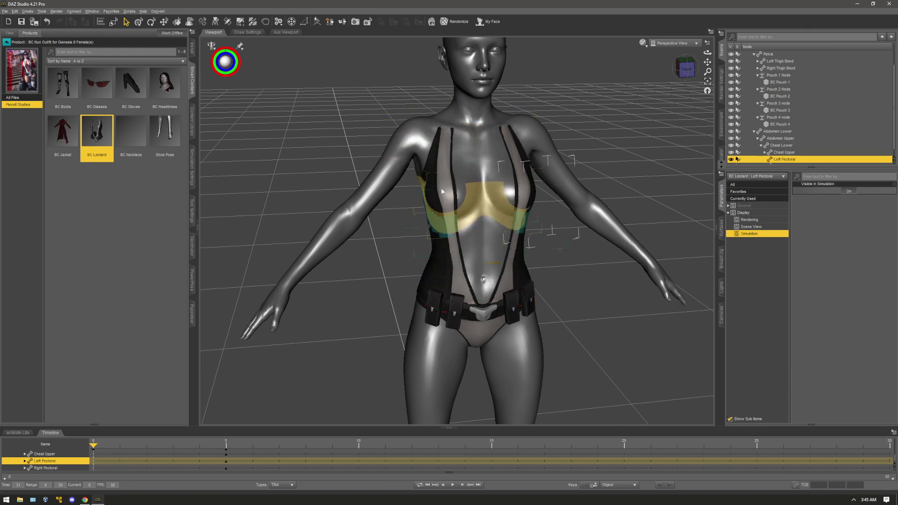
{"action": "left_click_drag", "start_coordinate": [685, 68], "coordinate": [699, 70]}
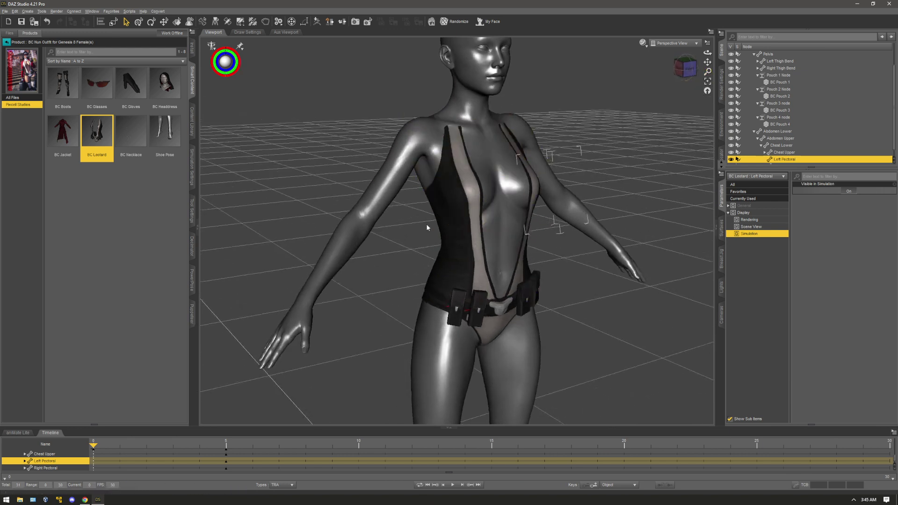
{"action": "left_click_drag", "start_coordinate": [429, 260], "coordinate": [550, 224], "text": "alt"}
{"action": "scroll", "coordinate": [550, 224], "scroll_direction": "up", "scroll_amount": 3}
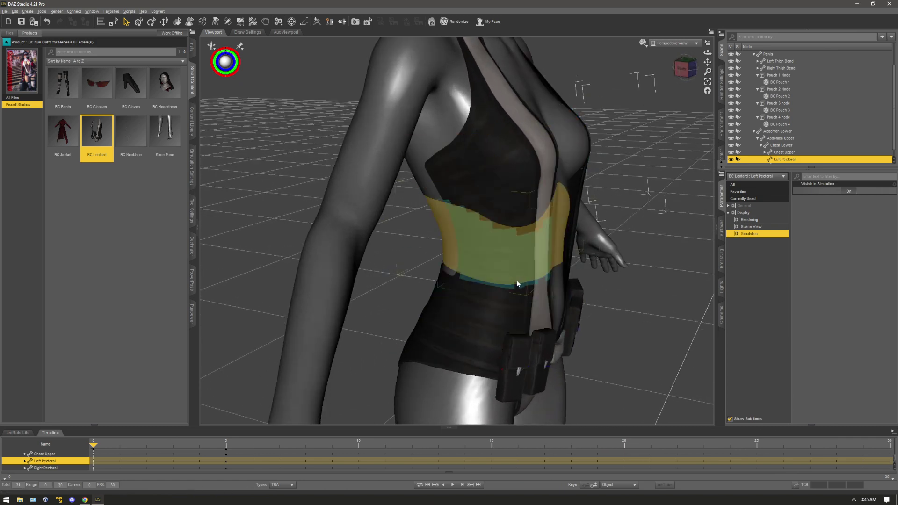
{"action": "left_click_drag", "start_coordinate": [524, 213], "coordinate": [482, 201], "text": "alt"}
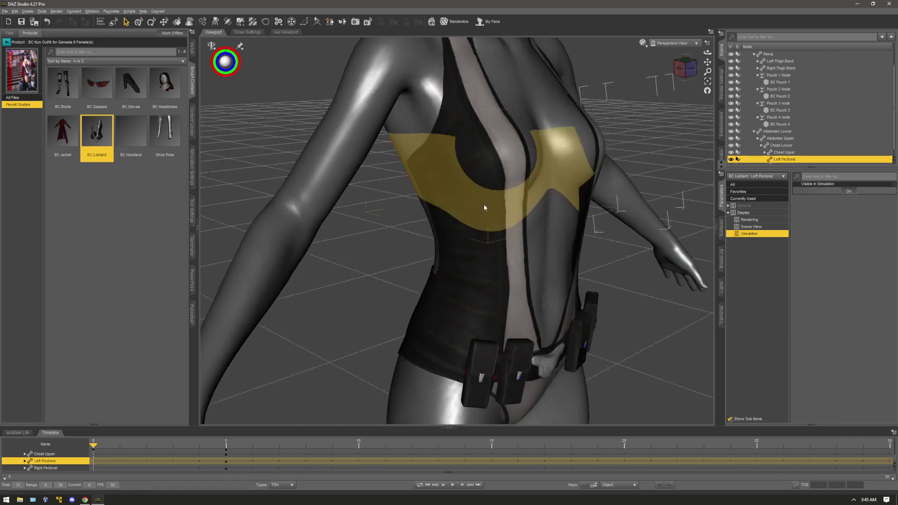
Return to frame 5 and examine the leotard's bust, waist and belt from both sides and the front.
{"action": "left_click", "coordinate": [227, 443]}
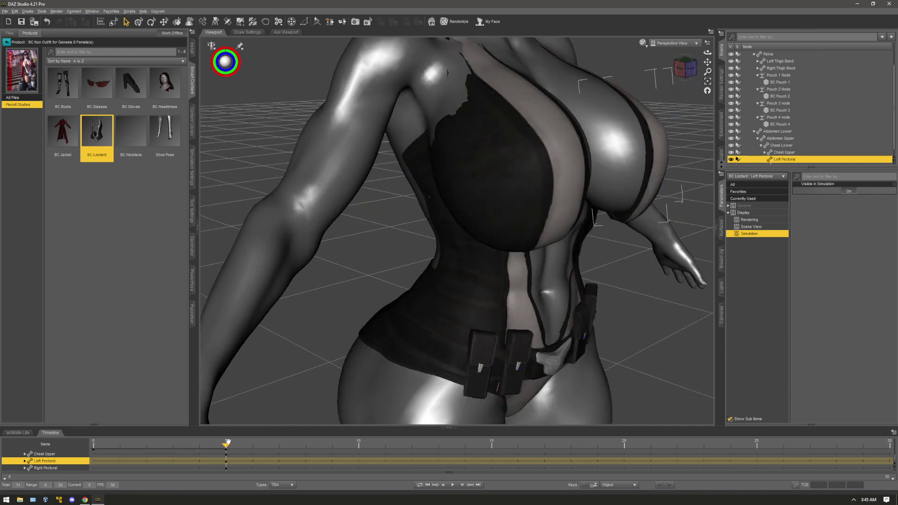
{"action": "left_click", "coordinate": [688, 71]}
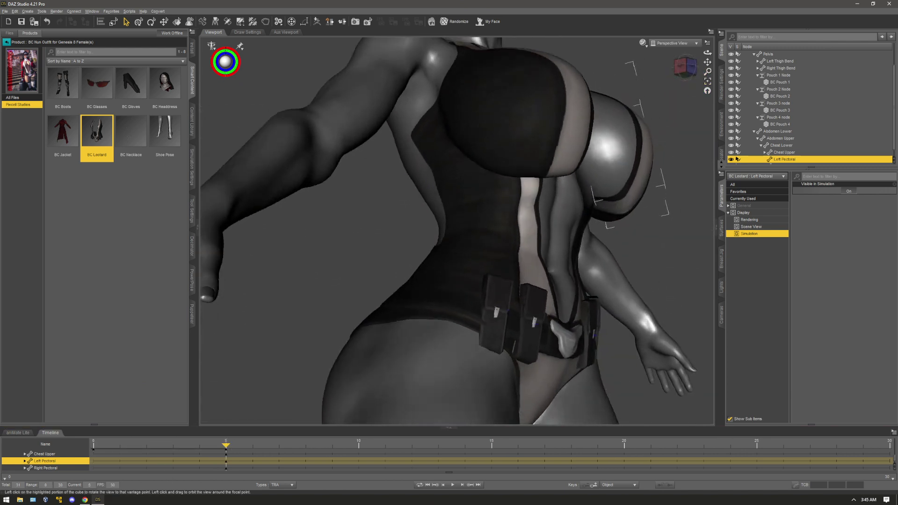
{"action": "left_click", "coordinate": [685, 65]}
{"action": "left_click_drag", "start_coordinate": [686, 66], "coordinate": [371, 206]}
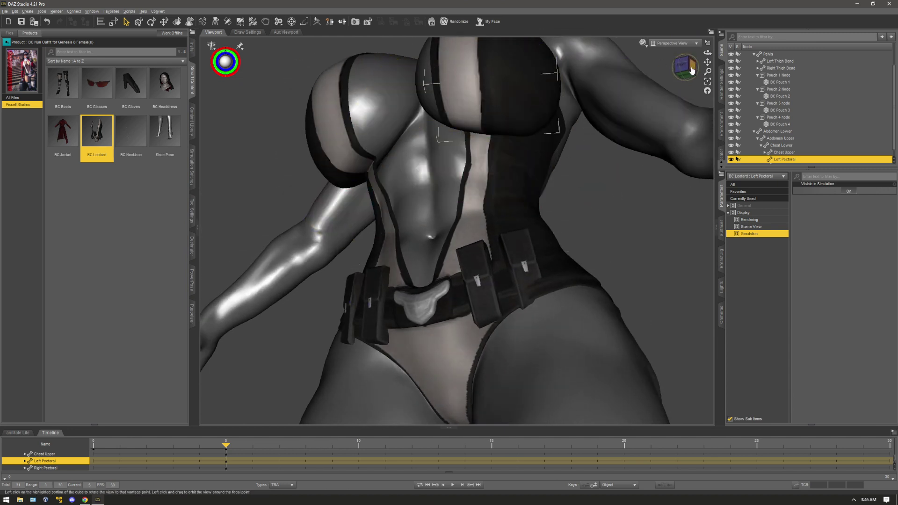
{"action": "left_click_drag", "start_coordinate": [692, 71], "coordinate": [660, 77]}
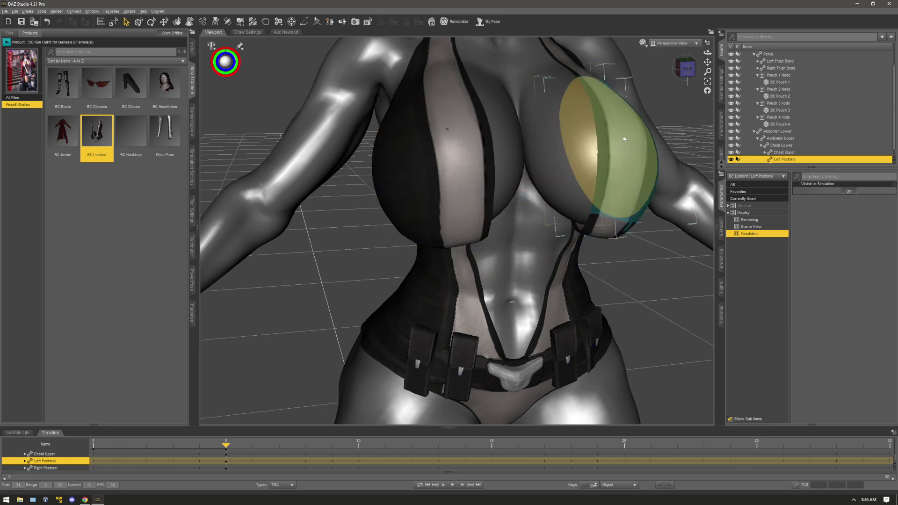
{"action": "left_click_drag", "start_coordinate": [686, 69], "coordinate": [677, 65]}
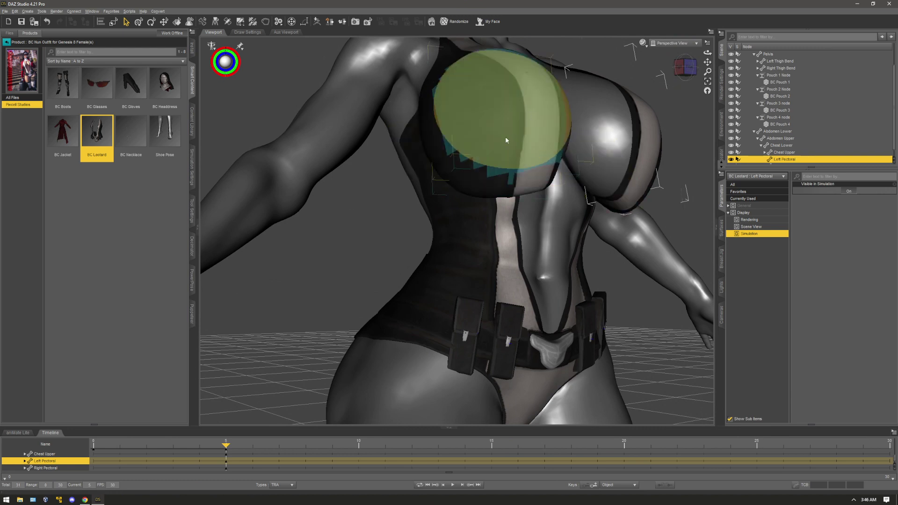
{"action": "left_click", "coordinate": [687, 74]}
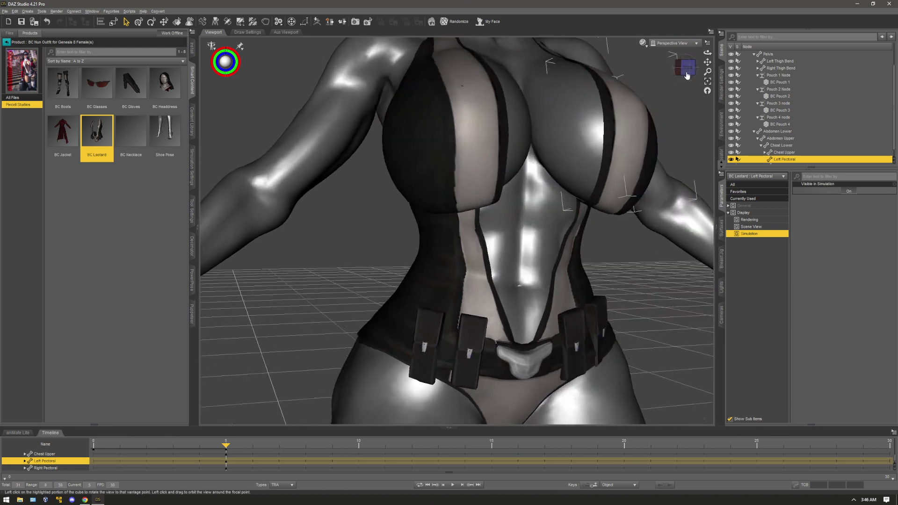
Select the BC Leotard in the scene and open its Fit Control Breast Adjusters parameters.
{"action": "scroll", "coordinate": [770, 93], "scroll_direction": "up", "scroll_amount": 2}
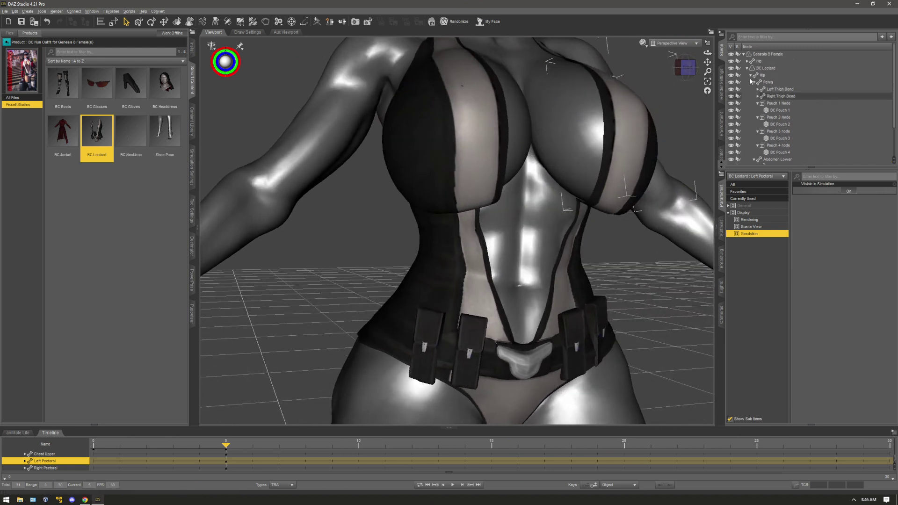
{"action": "left_click", "coordinate": [750, 75]}
{"action": "left_click", "coordinate": [765, 69]}
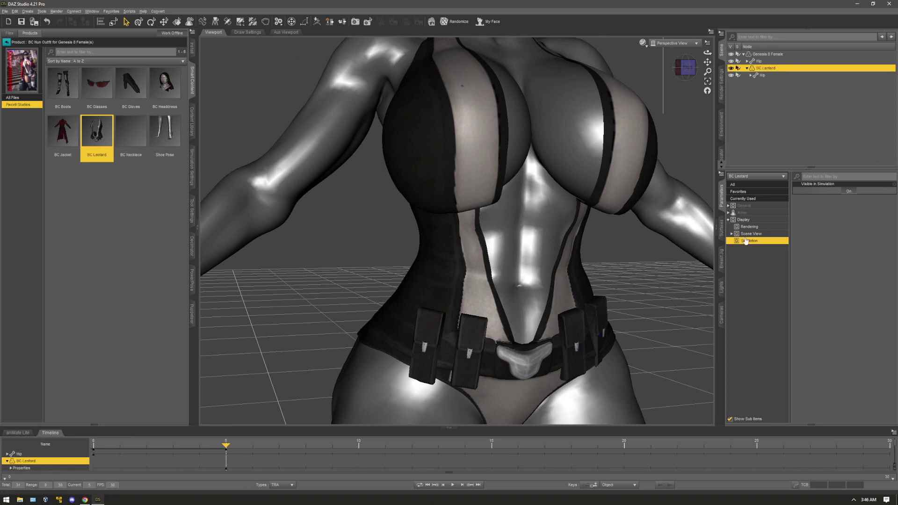
{"action": "left_click", "coordinate": [728, 213]}
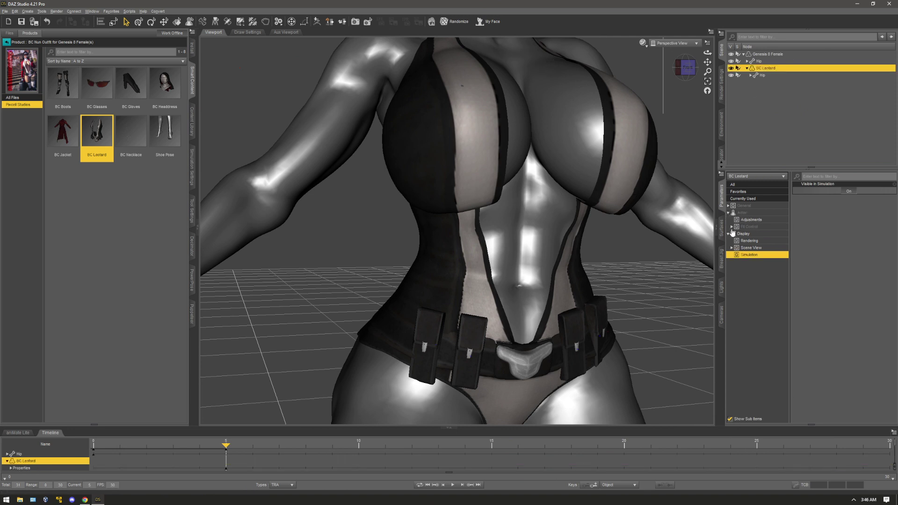
{"action": "left_click", "coordinate": [732, 228]}
{"action": "left_click", "coordinate": [758, 241]}
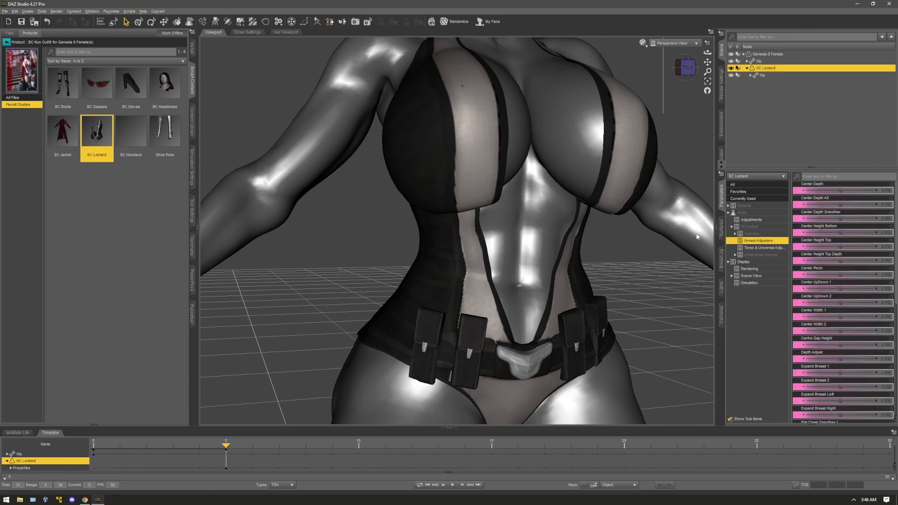
Raise the leotard's Under Lower breast adjuster.
{"action": "scroll", "coordinate": [525, 233], "scroll_direction": "down", "scroll_amount": 2}
{"action": "scroll", "coordinate": [523, 217], "scroll_direction": "up", "scroll_amount": 1}
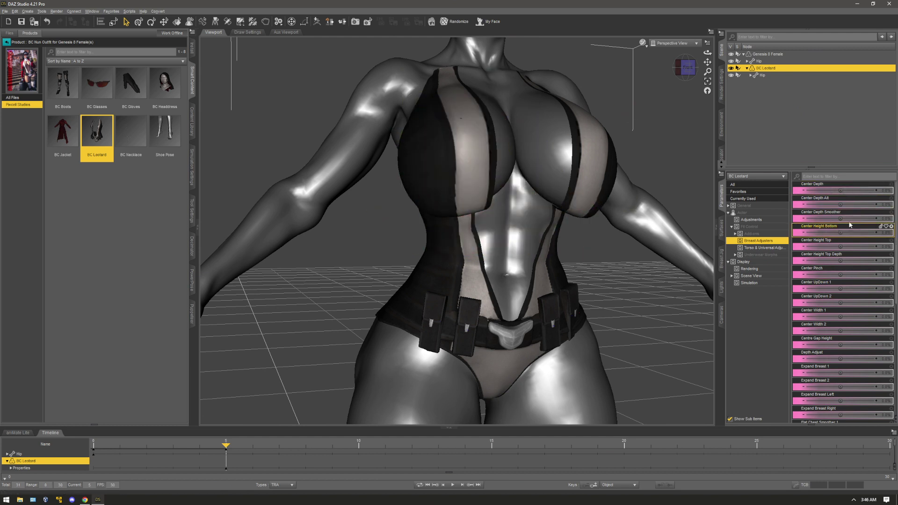
{"action": "scroll", "coordinate": [828, 229], "scroll_direction": "down", "scroll_amount": 3}
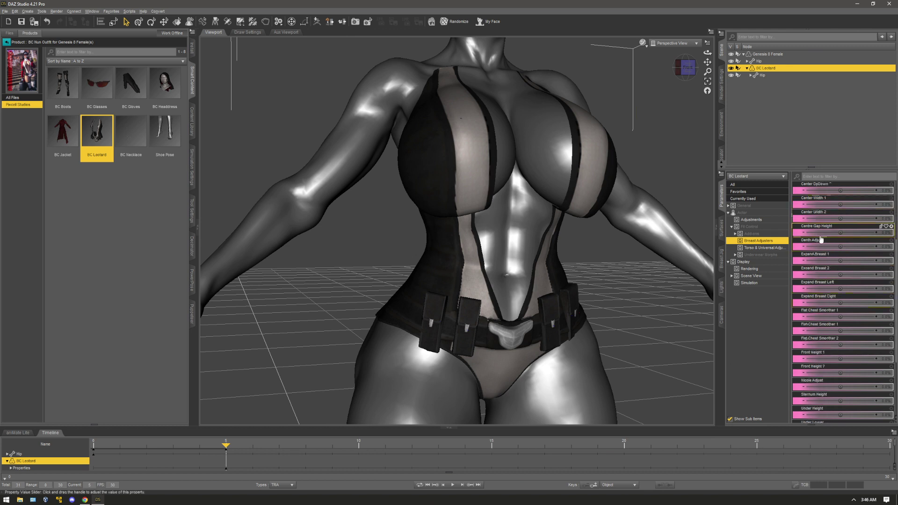
{"action": "scroll", "coordinate": [831, 281], "scroll_direction": "down", "scroll_amount": 3}
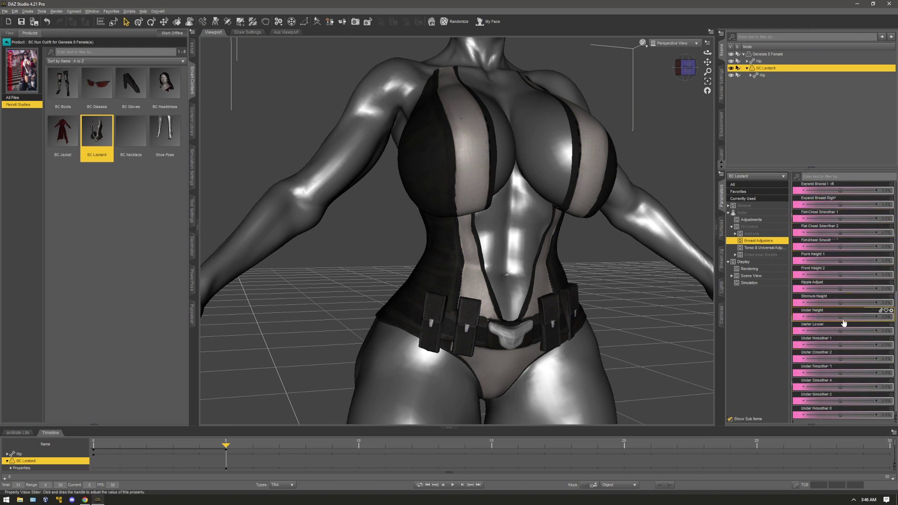
{"action": "mouse_move", "coordinate": [839, 329]}
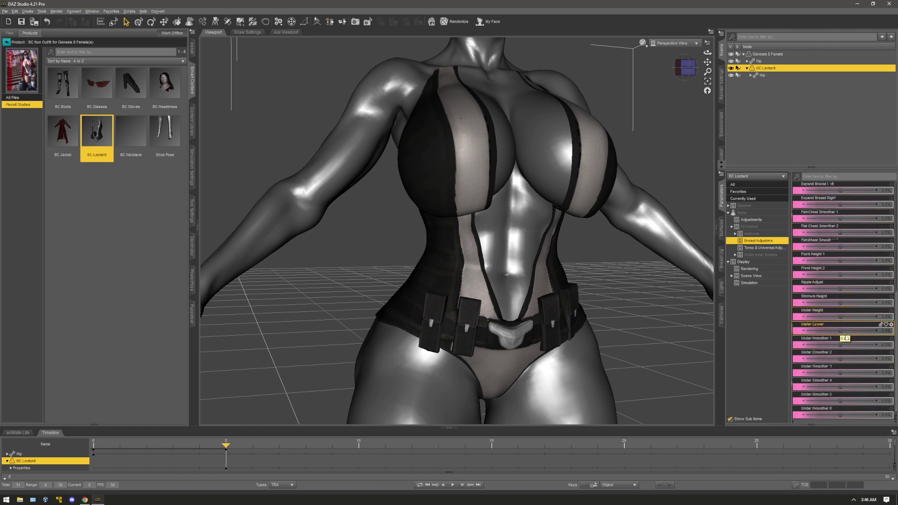
{"action": "left_click_drag", "start_coordinate": [839, 329], "coordinate": [856, 330]}
Examine the leotard's fit beneath both breasts up close.
{"action": "scroll", "coordinate": [642, 256], "scroll_direction": "up", "scroll_amount": 5}
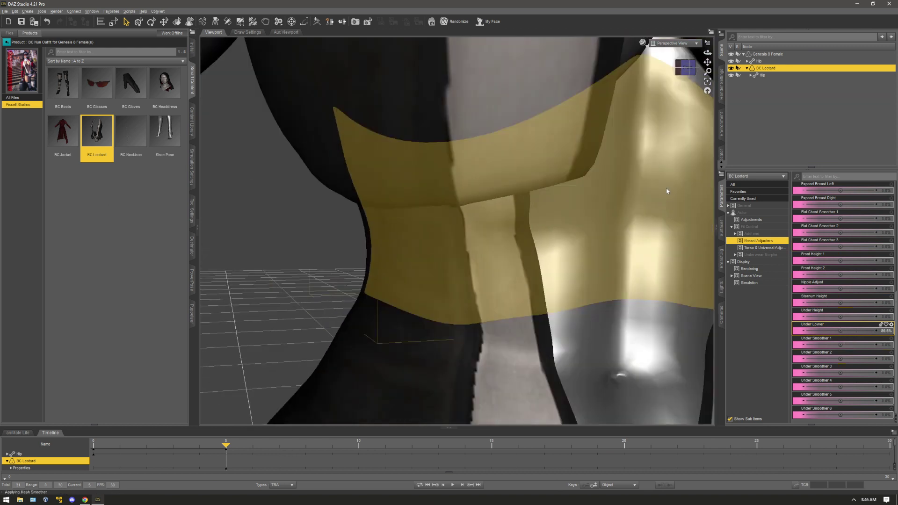
{"action": "left_click_drag", "start_coordinate": [707, 52], "coordinate": [681, 64]}
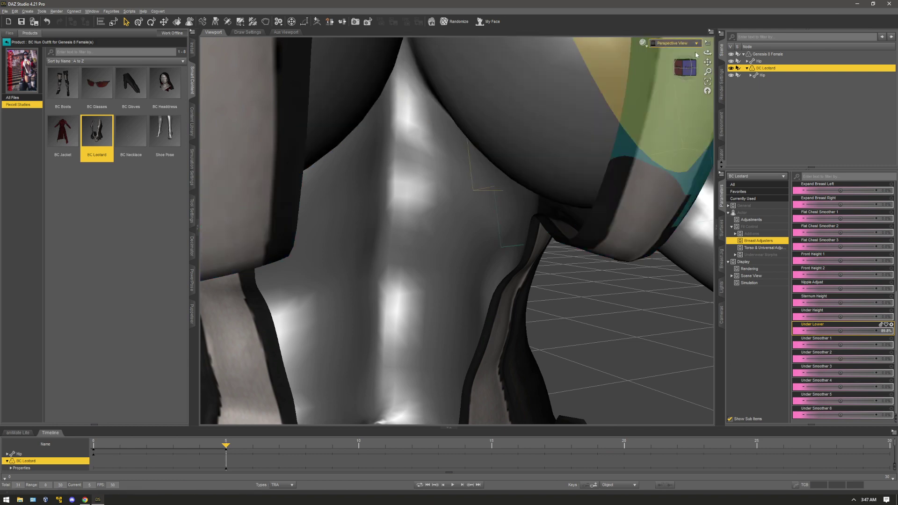
{"action": "mouse_move", "coordinate": [687, 75]}
{"action": "left_mouse_down"}
{"action": "mouse_move", "coordinate": [699, 77]}
{"action": "mouse_move", "coordinate": [675, 65]}
{"action": "left_mouse_up"}
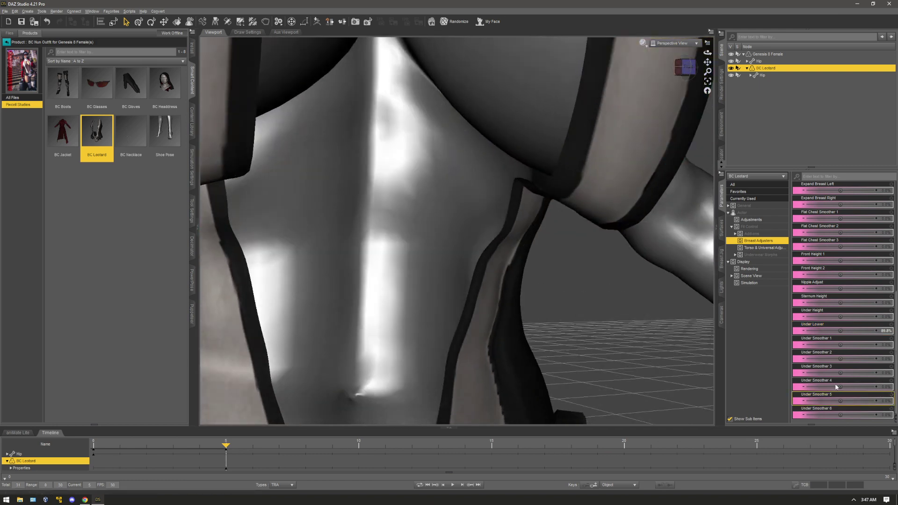
{"action": "scroll", "coordinate": [638, 223], "scroll_direction": "down", "scroll_amount": 2}
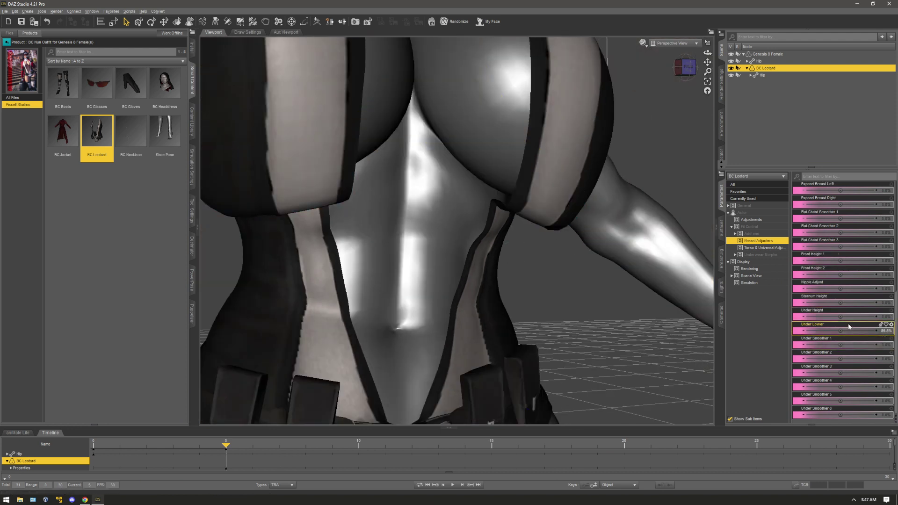
Lower the leotard's Under Height breast adjuster to about -35% and raise its Under Smoother 2.
{"action": "left_click_drag", "start_coordinate": [840, 316], "coordinate": [827, 317]}
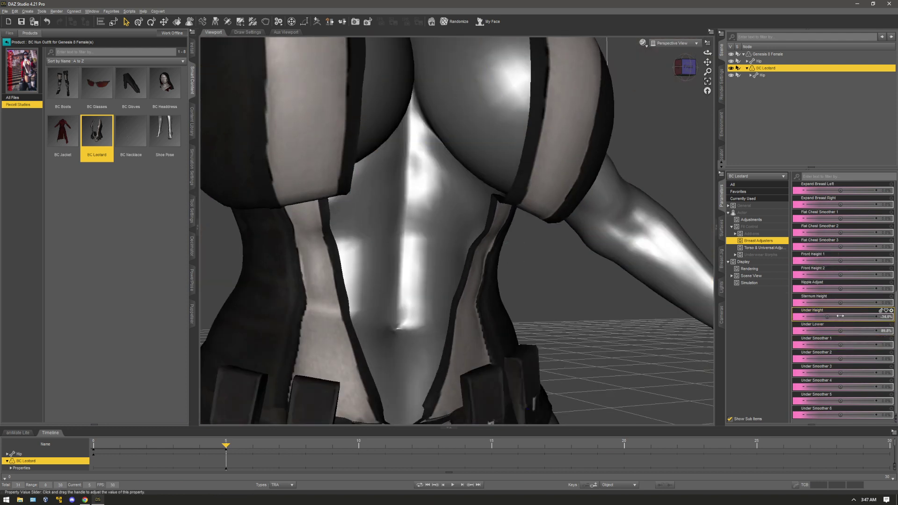
{"action": "left_click_drag", "start_coordinate": [840, 359], "coordinate": [855, 359]}
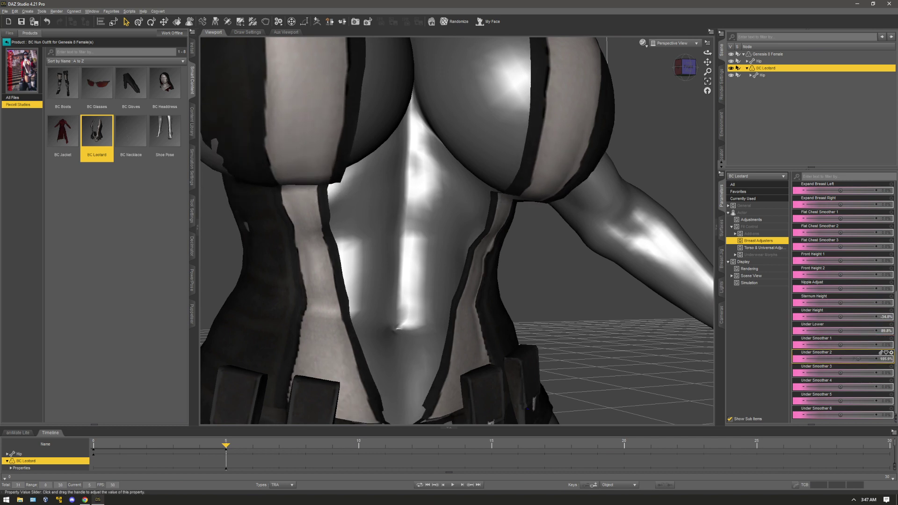
Raise the leotard's Under Lower adjuster to about 113% and check the under-breast fit from the side and front.
{"action": "mouse_move", "coordinate": [707, 62]}
{"action": "left_mouse_down"}
{"action": "mouse_move", "coordinate": [842, 52]}
{"action": "mouse_move", "coordinate": [698, 62]}
{"action": "mouse_move", "coordinate": [712, 67]}
{"action": "left_mouse_up"}
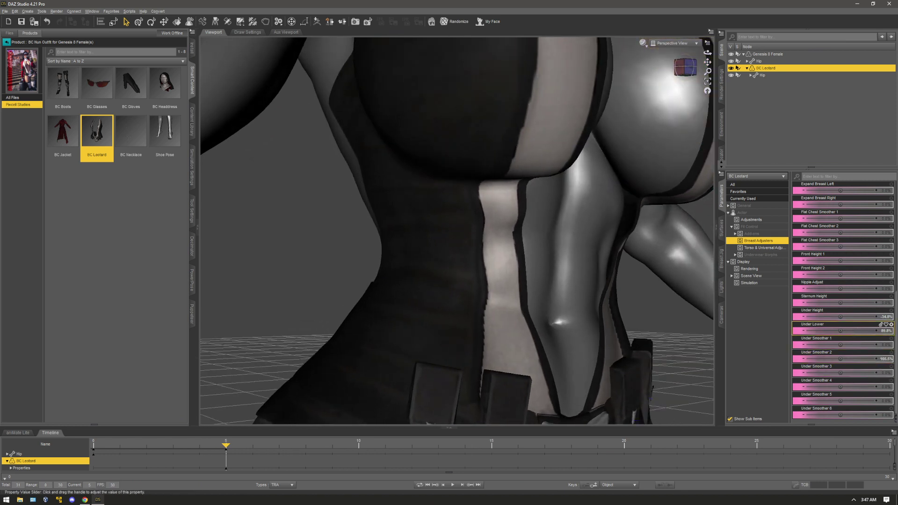
{"action": "left_click_drag", "start_coordinate": [840, 330], "coordinate": [843, 330]}
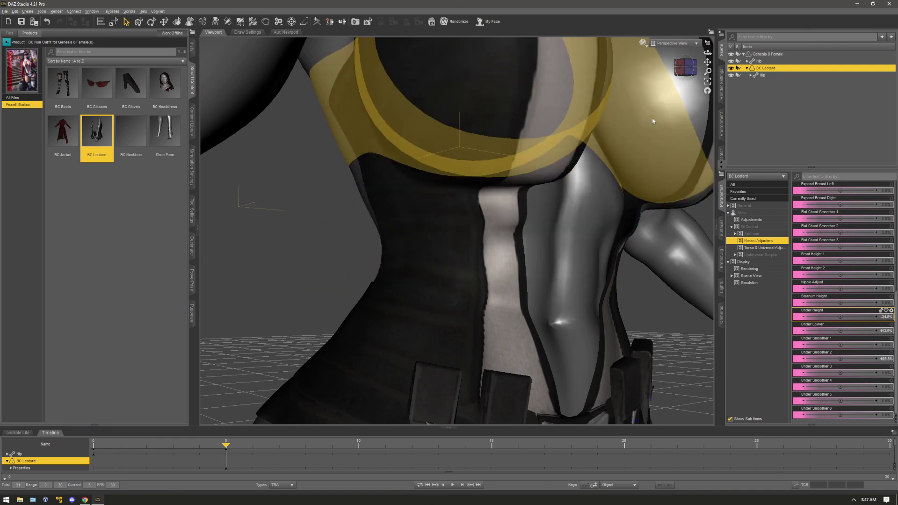
{"action": "left_click_drag", "start_coordinate": [684, 67], "coordinate": [659, 70]}
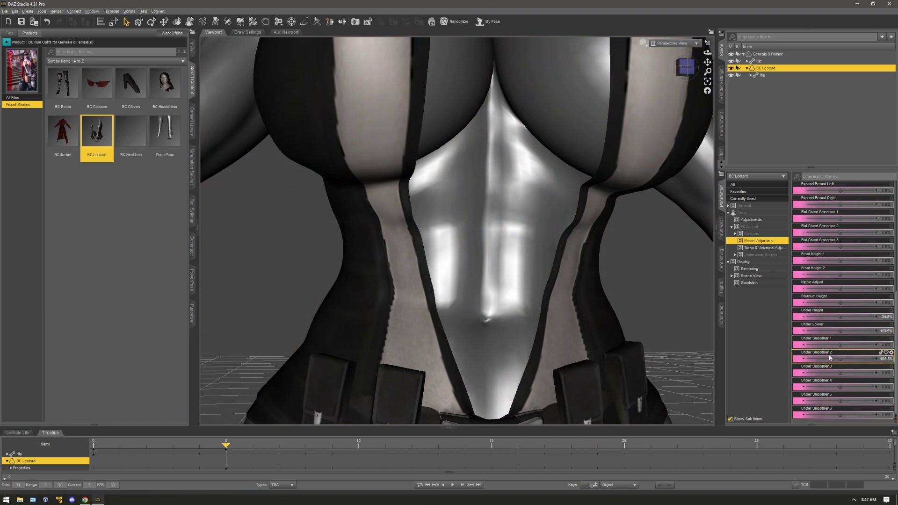
{"action": "scroll", "coordinate": [502, 240], "scroll_direction": "down", "scroll_amount": 4}
{"action": "scroll", "coordinate": [503, 241], "scroll_direction": "down", "scroll_amount": 3}
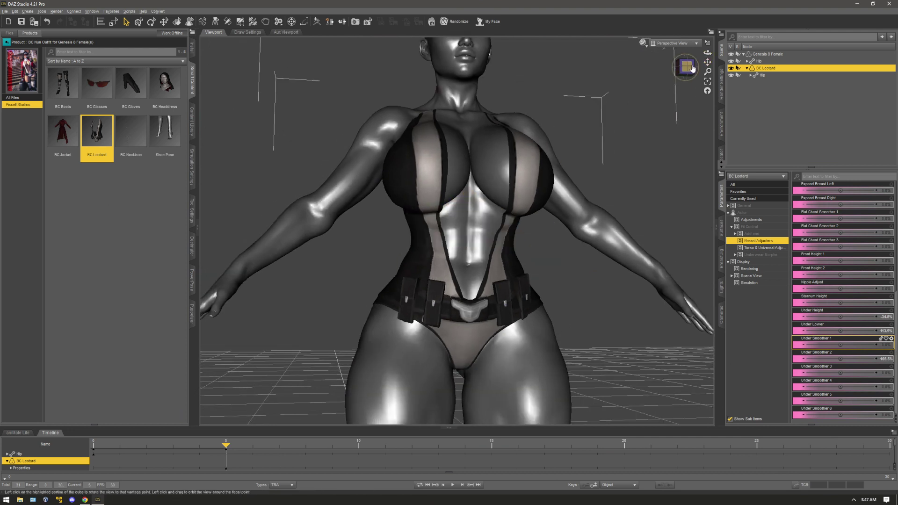
{"action": "left_click_drag", "start_coordinate": [685, 68], "coordinate": [683, 81]}
Open the dForce simulation settings and review the environment, initialization and duration options.
{"action": "left_click", "coordinate": [192, 166]}
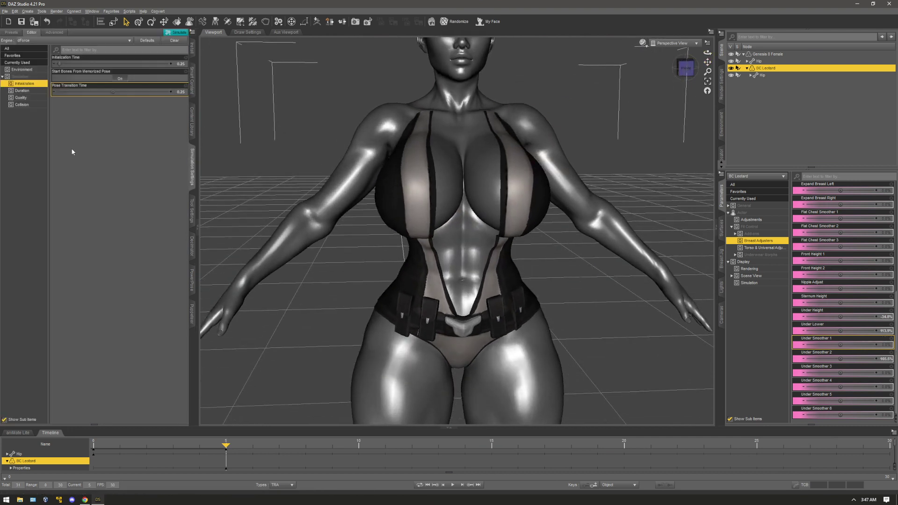
{"action": "left_click", "coordinate": [29, 70]}
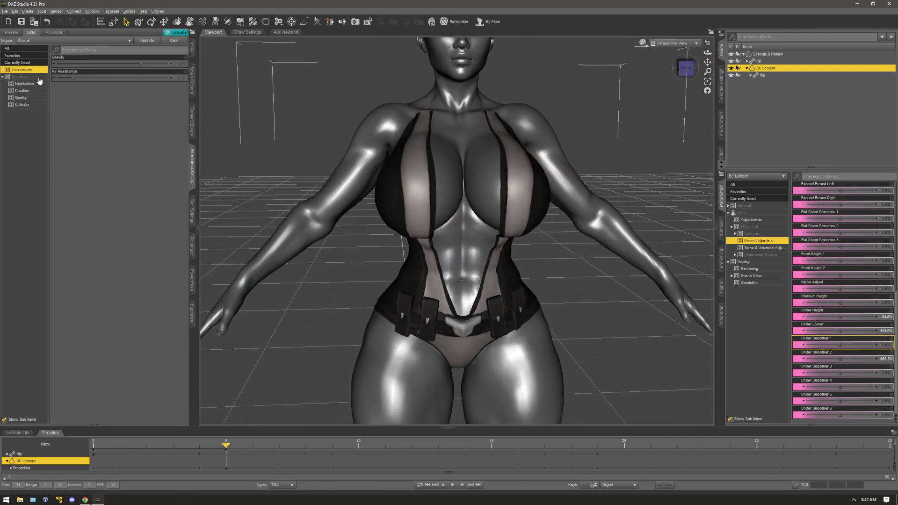
{"action": "left_click", "coordinate": [26, 78]}
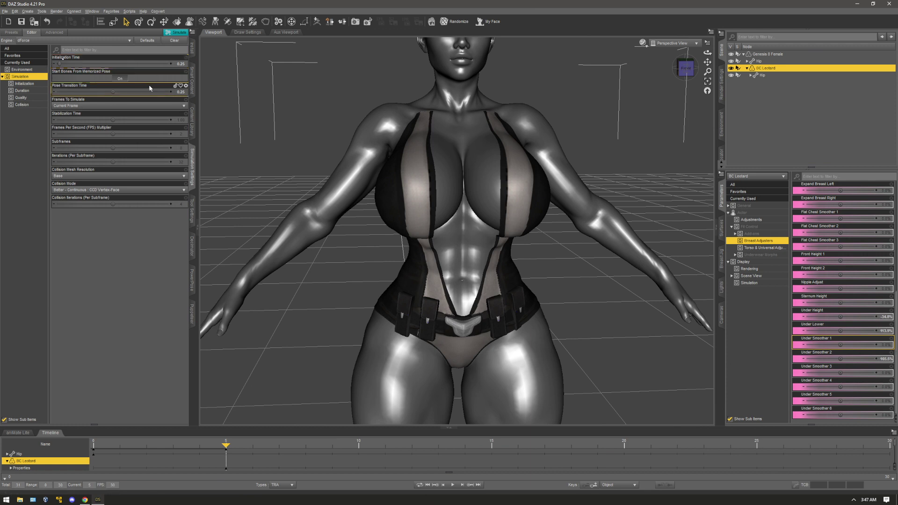
{"action": "left_click", "coordinate": [21, 83]}
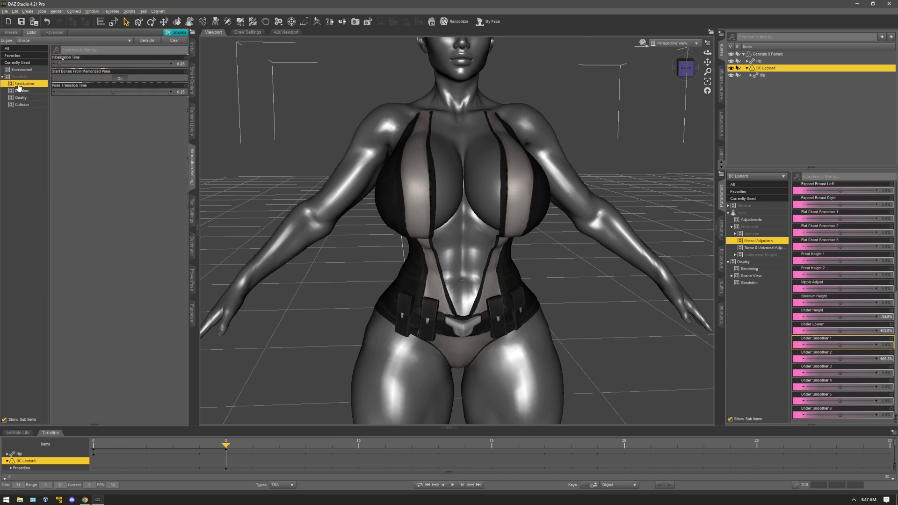
{"action": "left_click", "coordinate": [22, 91]}
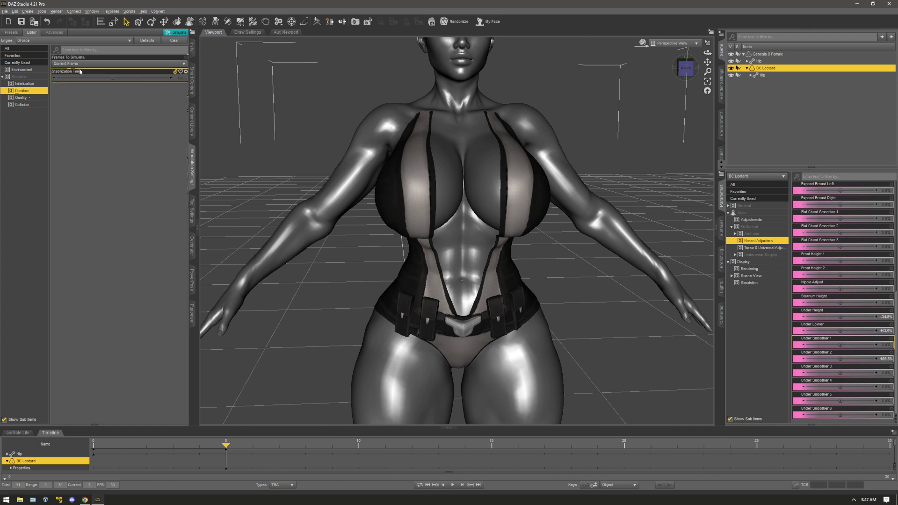
{"action": "left_click", "coordinate": [20, 76]}
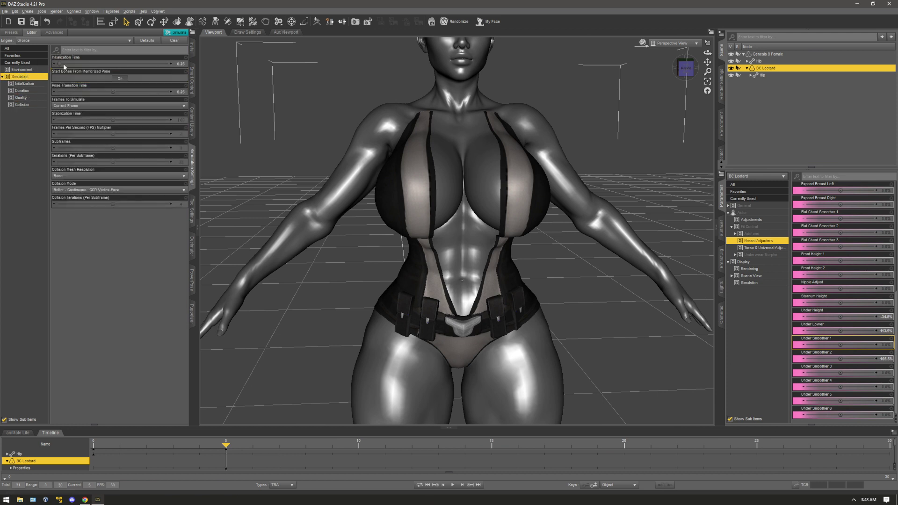
Run the dForce simulation on the current frame with the whole outfit in view.
{"action": "scroll", "coordinate": [603, 178], "scroll_direction": "down", "scroll_amount": 2}
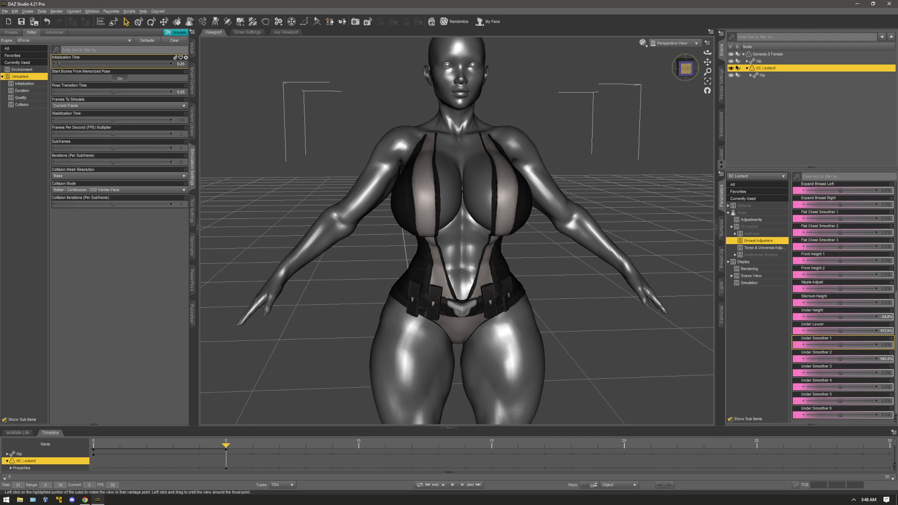
{"action": "left_click_drag", "start_coordinate": [684, 69], "coordinate": [700, 68]}
{"action": "left_click", "coordinate": [177, 32]}
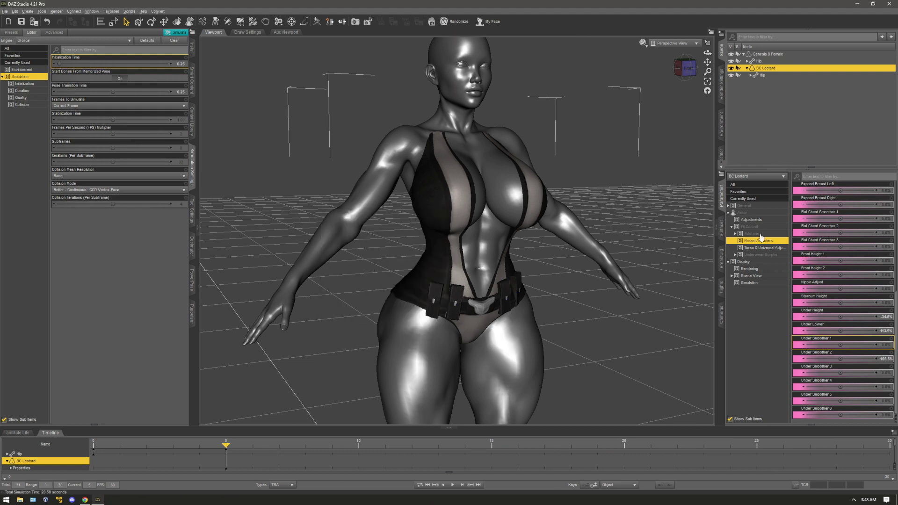
Examine the simulated leotard around the bust and waist from both sides.
{"action": "mouse_move", "coordinate": [687, 67]}
{"action": "left_mouse_down"}
{"action": "mouse_move", "coordinate": [715, 67]}
{"action": "mouse_move", "coordinate": [668, 57]}
{"action": "mouse_move", "coordinate": [647, 68]}
{"action": "mouse_move", "coordinate": [678, 67]}
{"action": "left_mouse_up"}
{"action": "scroll", "coordinate": [621, 159], "scroll_direction": "up", "scroll_amount": 5}
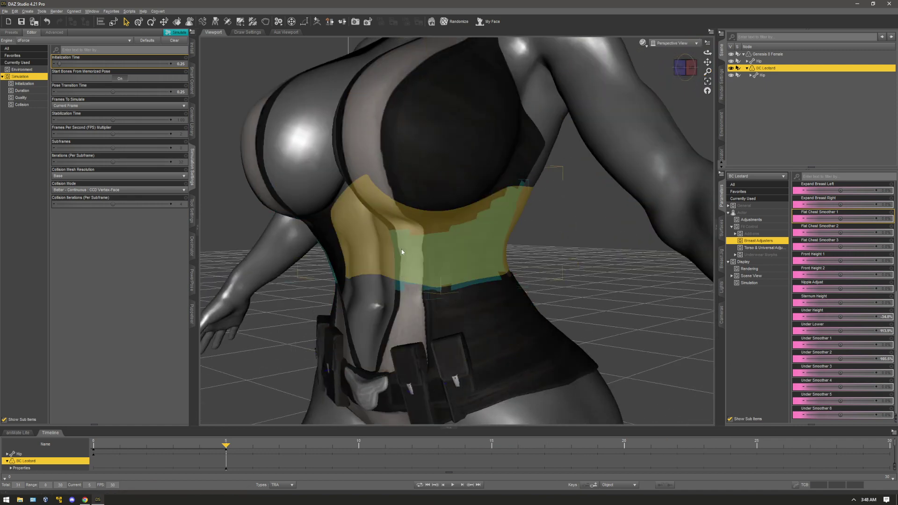
{"action": "left_click_drag", "start_coordinate": [687, 68], "coordinate": [675, 63]}
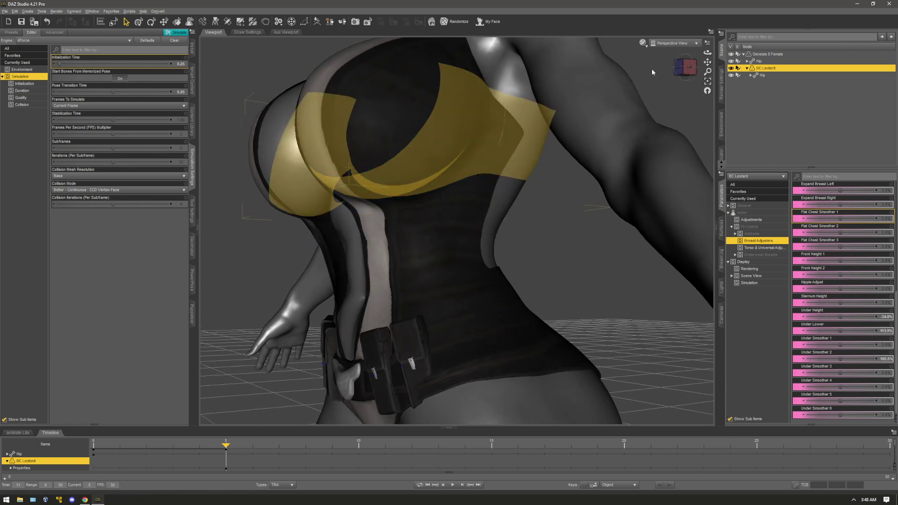
{"action": "left_click", "coordinate": [686, 68]}
{"action": "mouse_move", "coordinate": [687, 68]}
{"action": "left_mouse_down"}
{"action": "mouse_move", "coordinate": [707, 68]}
{"action": "mouse_move", "coordinate": [681, 68]}
{"action": "mouse_move", "coordinate": [693, 70]}
{"action": "left_mouse_up"}
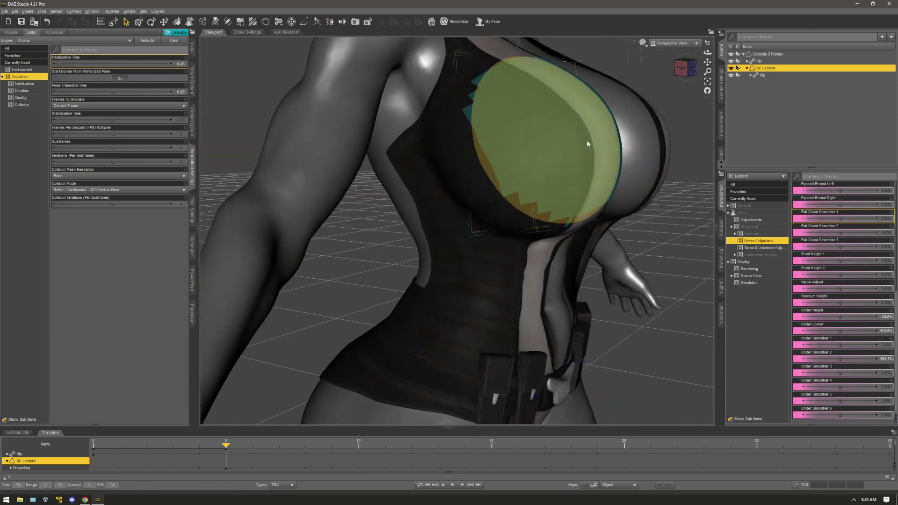
{"action": "scroll", "coordinate": [587, 142], "scroll_direction": "down", "scroll_amount": 3}
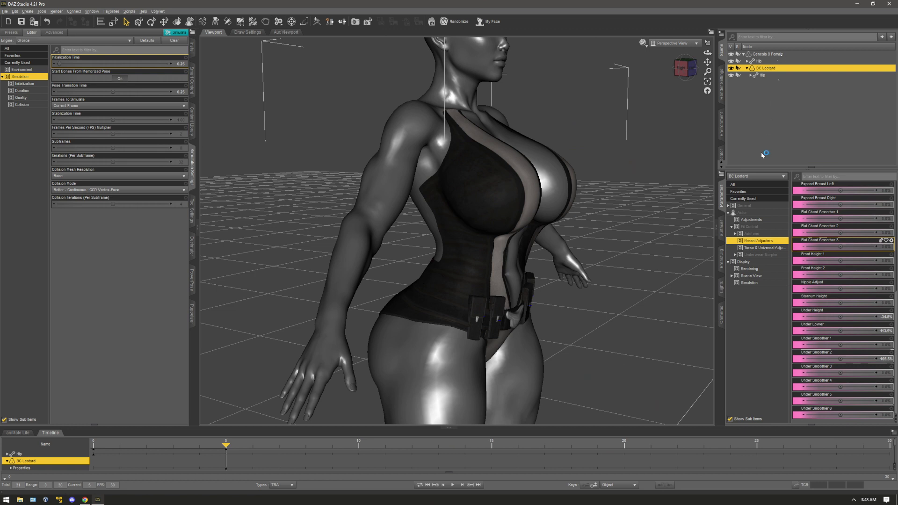
In Genesis 8 Female's chest pose controls, reduce 3 Depth Adjust to about -40% and lower 1 Move UpDown.
{"action": "scroll", "coordinate": [758, 355], "scroll_direction": "down", "scroll_amount": 8}
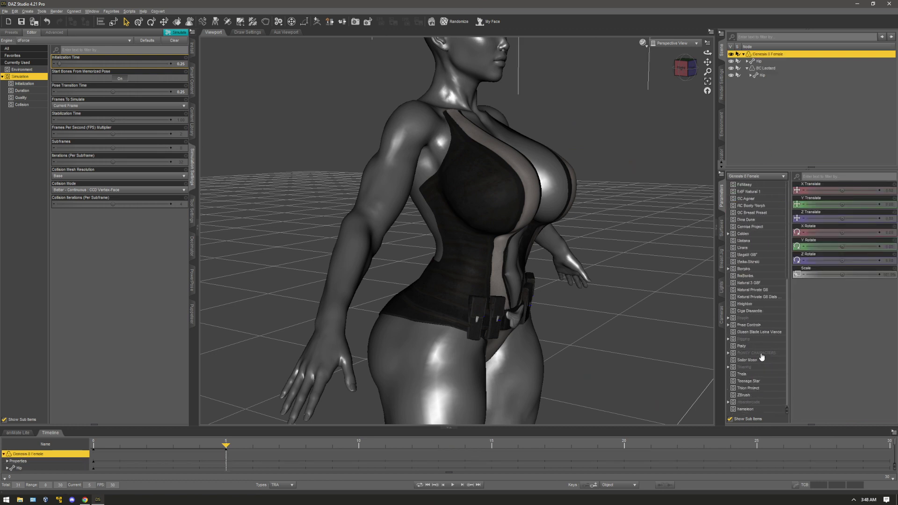
{"action": "left_click", "coordinate": [727, 325]}
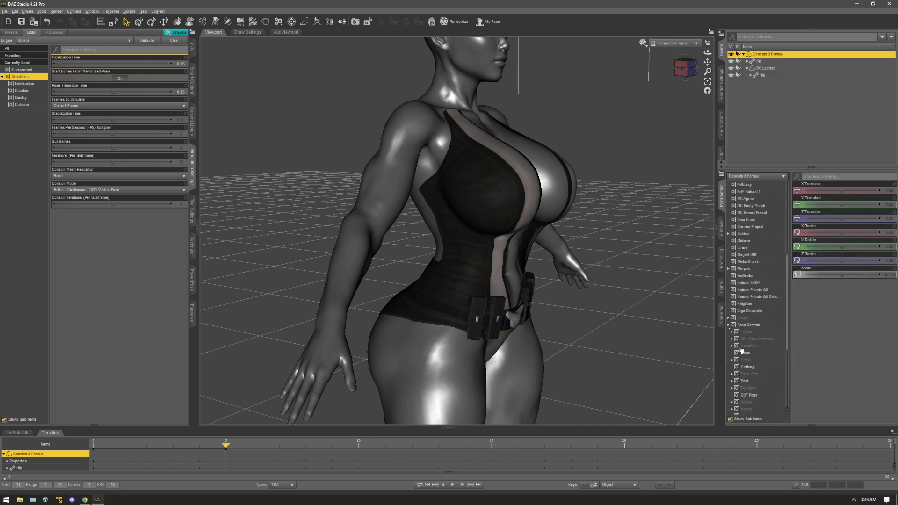
{"action": "left_click", "coordinate": [749, 361]}
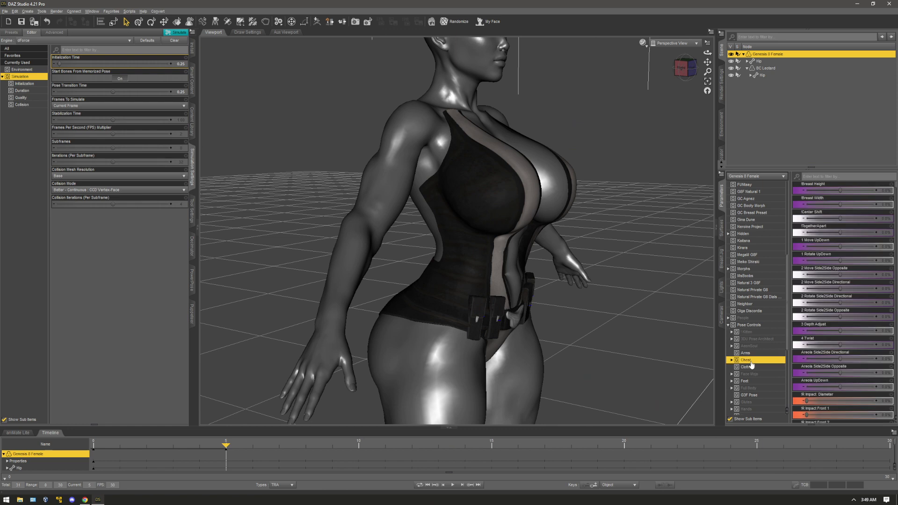
{"action": "left_click", "coordinate": [827, 329]}
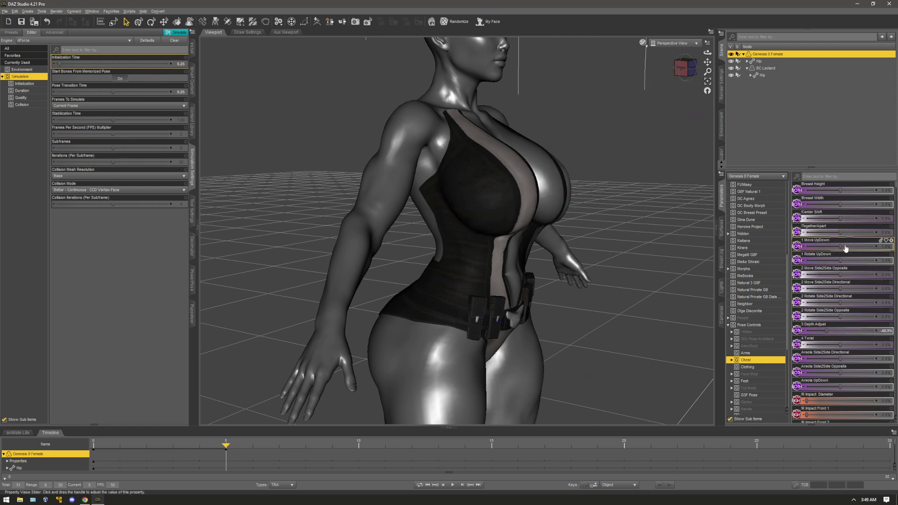
{"action": "left_click_drag", "start_coordinate": [841, 243], "coordinate": [833, 244]}
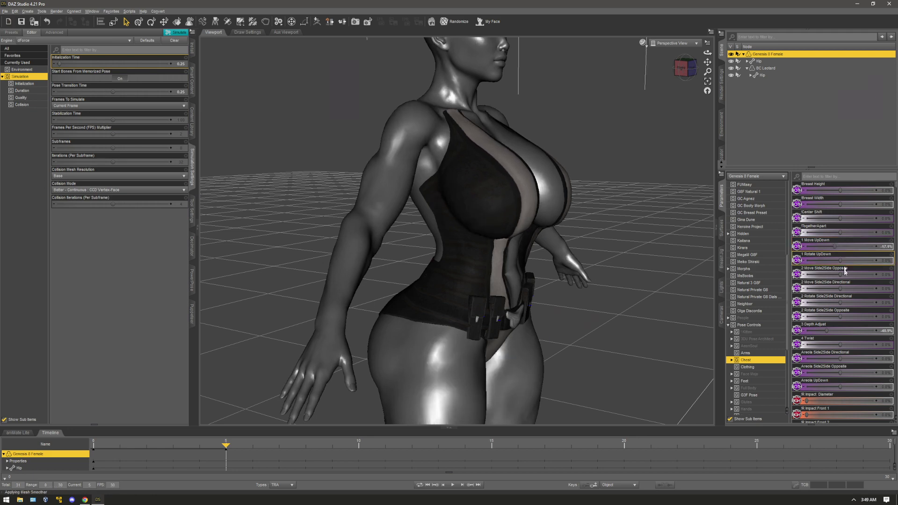
Try rerunning the dForce simulation with the adjusted bust pose and stop it early.
{"action": "mouse_move", "coordinate": [687, 74]}
{"action": "left_mouse_down"}
{"action": "mouse_move", "coordinate": [675, 72]}
{"action": "mouse_move", "coordinate": [709, 71]}
{"action": "mouse_move", "coordinate": [684, 71]}
{"action": "left_mouse_up"}
{"action": "left_click", "coordinate": [180, 33]}
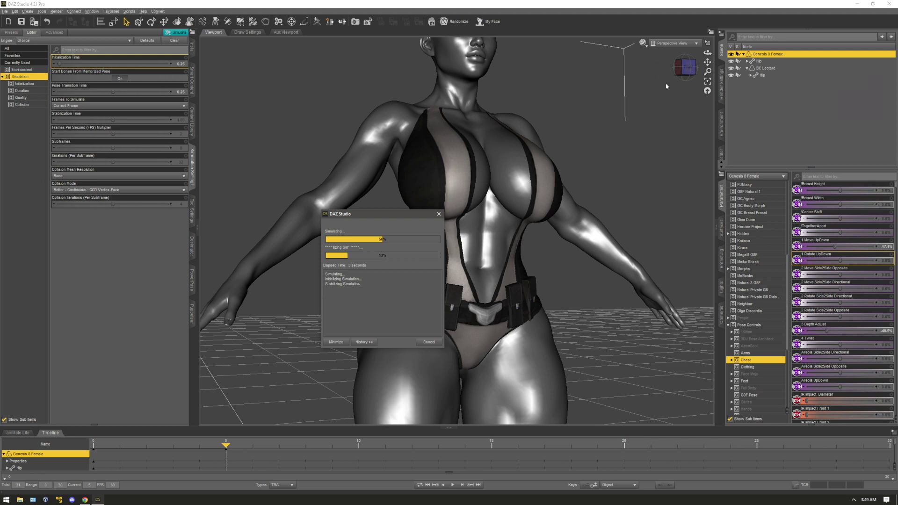
{"action": "left_click", "coordinate": [429, 343]}
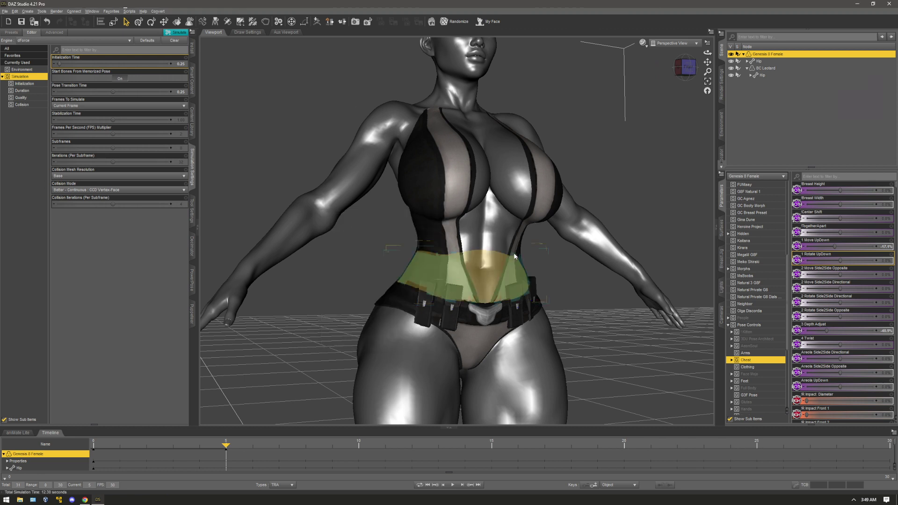
Examine the leotard's bust and underbust from the side, the front and up close.
{"action": "scroll", "coordinate": [510, 260], "scroll_direction": "up", "scroll_amount": 3}
{"action": "left_click", "coordinate": [687, 68]}
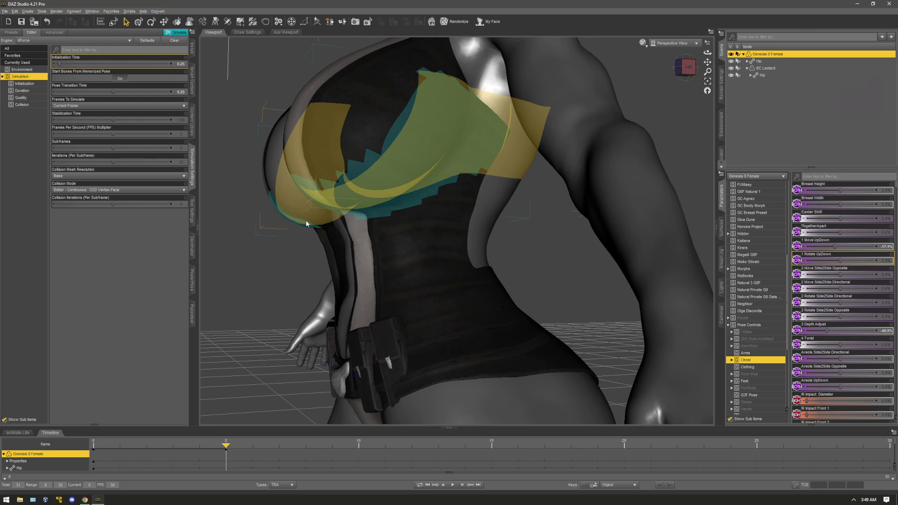
{"action": "left_click_drag", "start_coordinate": [685, 66], "coordinate": [696, 67]}
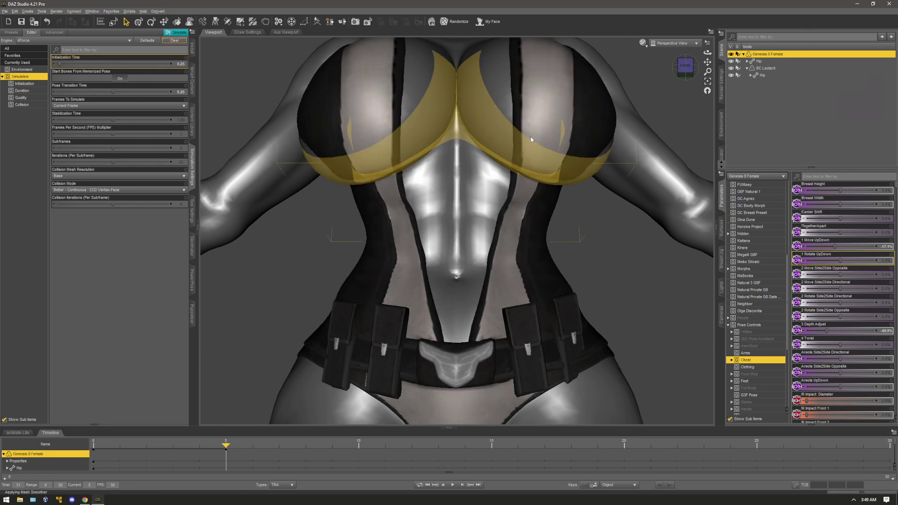
{"action": "left_click", "coordinate": [685, 66]}
{"action": "left_click_drag", "start_coordinate": [685, 65], "coordinate": [444, 38]}
{"action": "scroll", "coordinate": [642, 166], "scroll_direction": "up", "scroll_amount": 5}
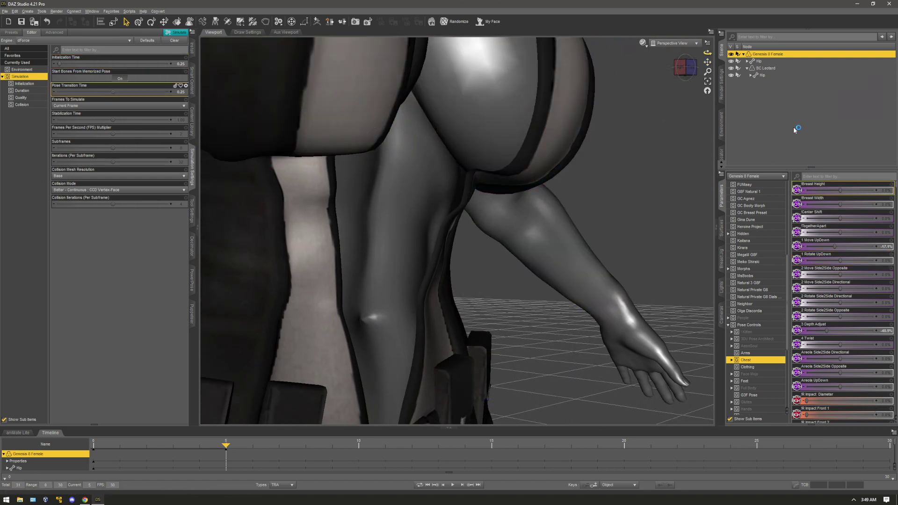
In BC Leotard's Breast Adjusters, raise Under Lower to about 136% and adjust Under Smoother 2.
{"action": "left_click", "coordinate": [747, 276]}
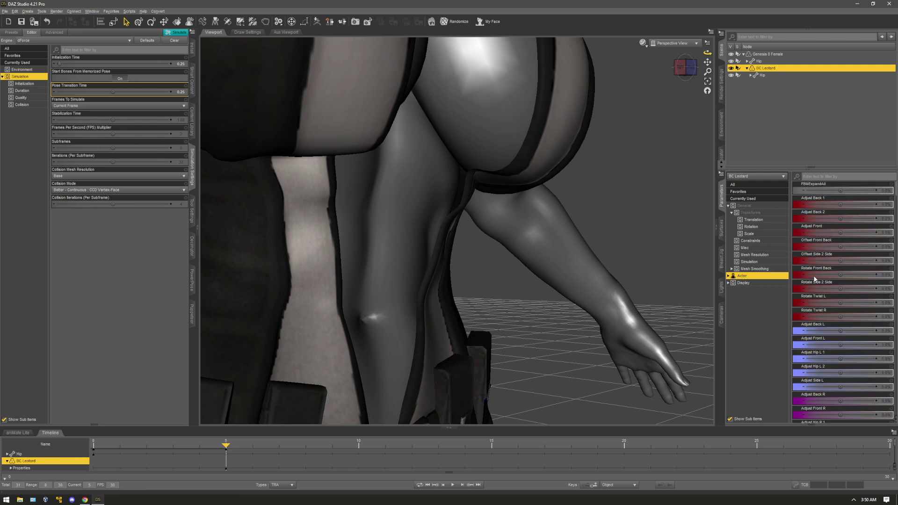
{"action": "left_click", "coordinate": [729, 276]}
{"action": "left_click", "coordinate": [731, 289]}
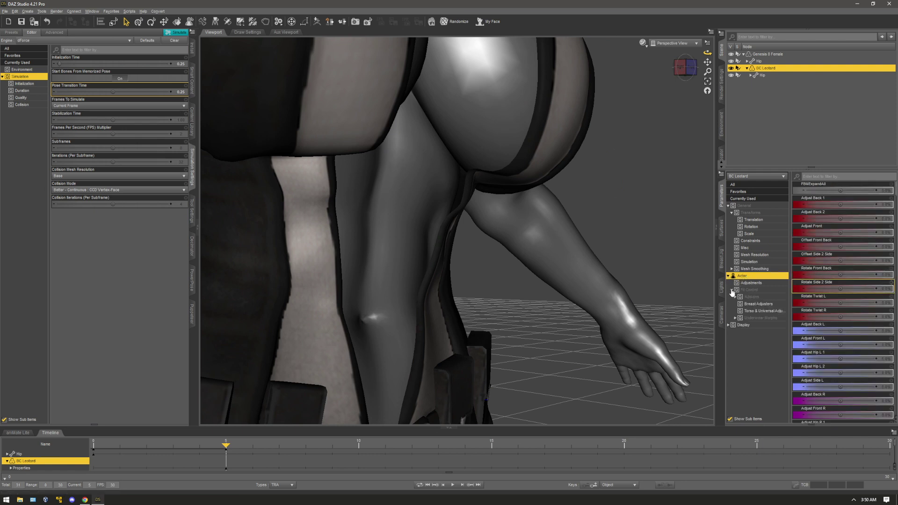
{"action": "left_click", "coordinate": [758, 304]}
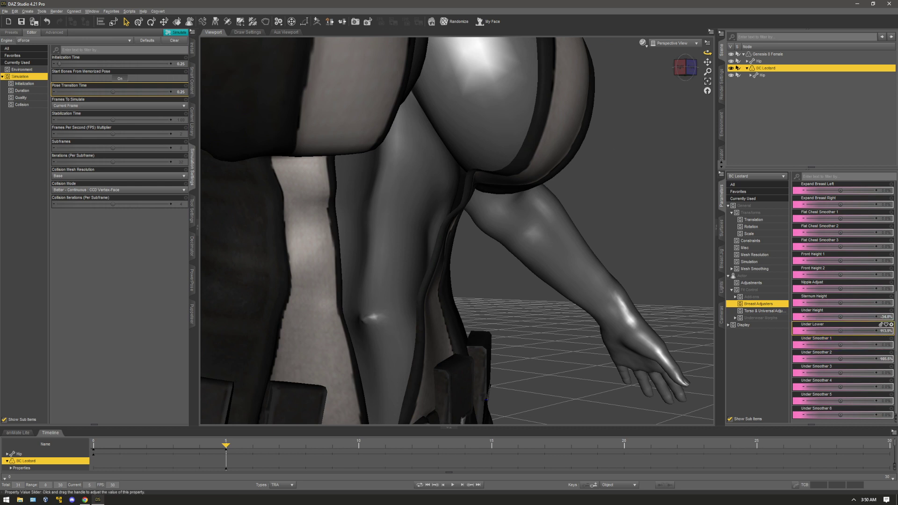
{"action": "left_click_drag", "start_coordinate": [841, 330], "coordinate": [843, 358]}
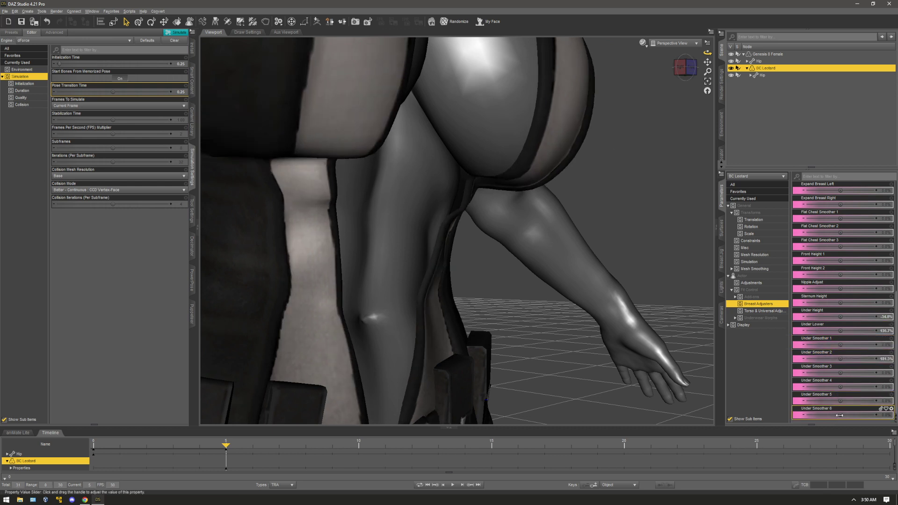
Raise the leotard's Under Smoother 6 to about 104%, checking the underbust from the side and front.
{"action": "left_click_drag", "start_coordinate": [839, 415], "coordinate": [855, 415]}
{"action": "scroll", "coordinate": [622, 158], "scroll_direction": "down", "scroll_amount": 5}
{"action": "scroll", "coordinate": [622, 158], "scroll_direction": "up", "scroll_amount": 2}
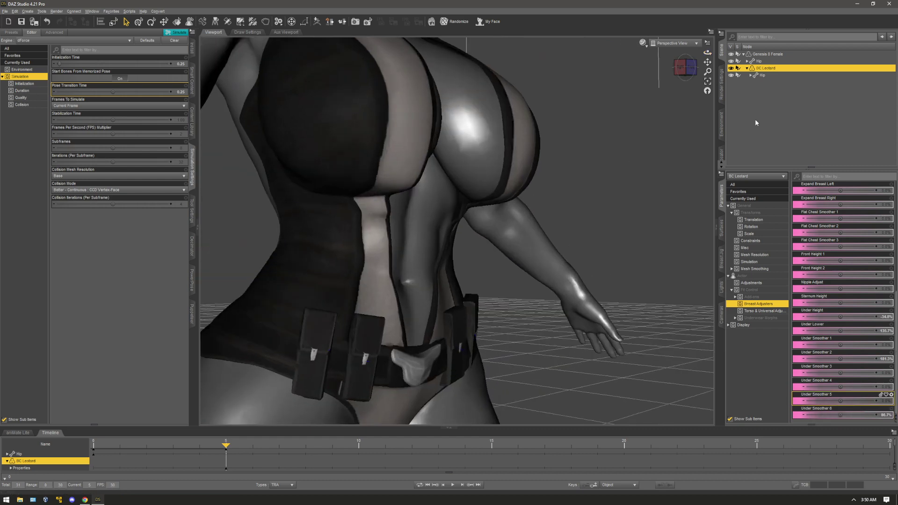
{"action": "left_click_drag", "start_coordinate": [685, 69], "coordinate": [603, 71]}
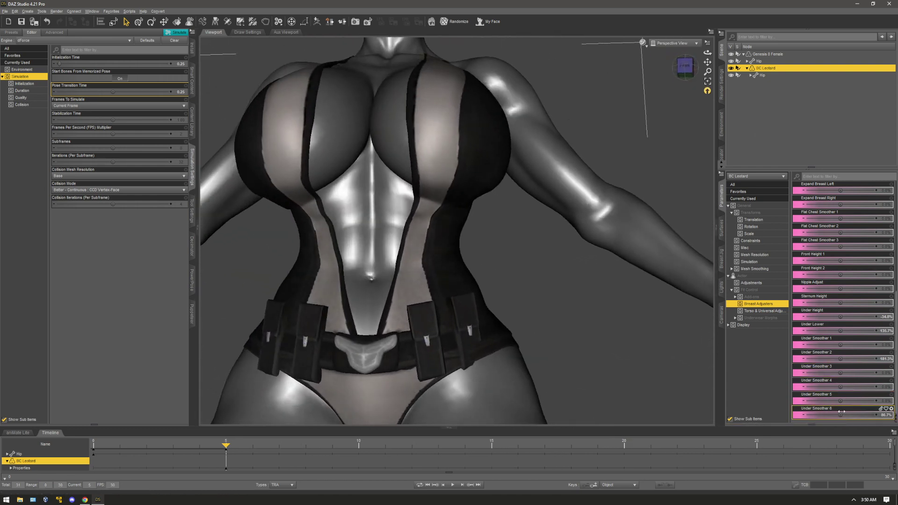
{"action": "left_click_drag", "start_coordinate": [841, 413], "coordinate": [851, 414]}
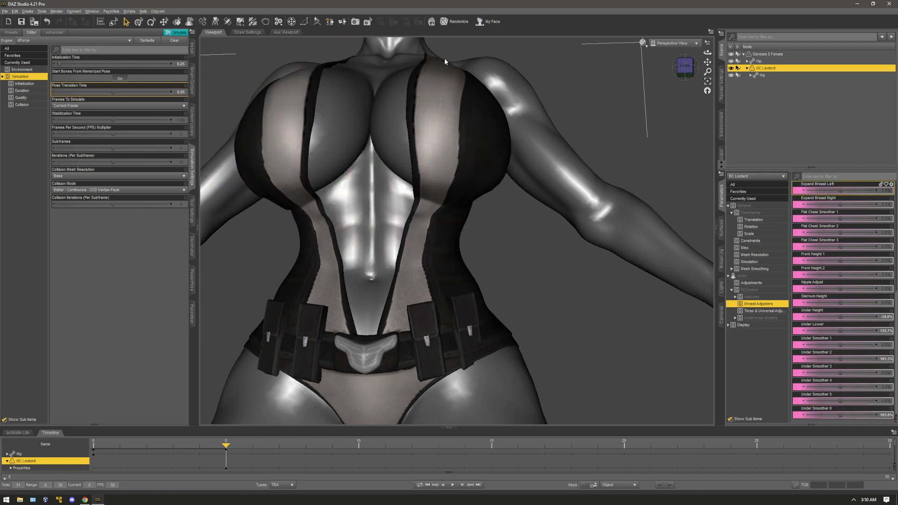
Run the dForce simulation with the adjusted underbust morphs and turn on Freeze Simulation for BC Leotard.
{"action": "left_click", "coordinate": [176, 32]}
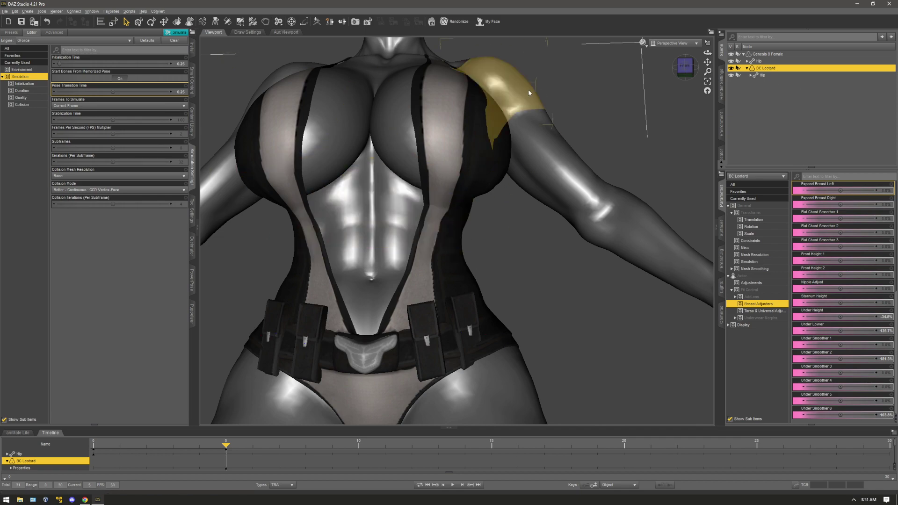
{"action": "left_click_drag", "start_coordinate": [685, 69], "coordinate": [725, 76]}
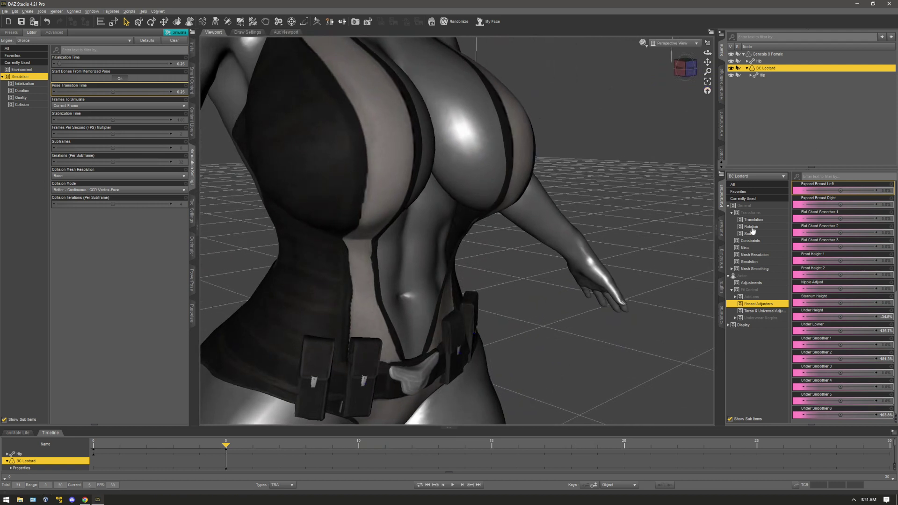
{"action": "left_click", "coordinate": [750, 262]}
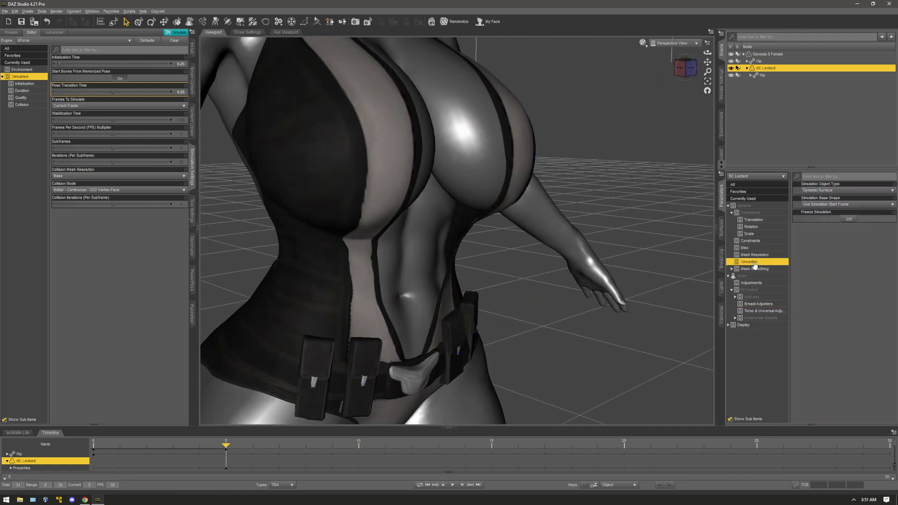
{"action": "left_click", "coordinate": [847, 219]}
{"action": "scroll", "coordinate": [537, 274], "scroll_direction": "down", "scroll_amount": 3}
{"action": "scroll", "coordinate": [538, 275], "scroll_direction": "up", "scroll_amount": 3}
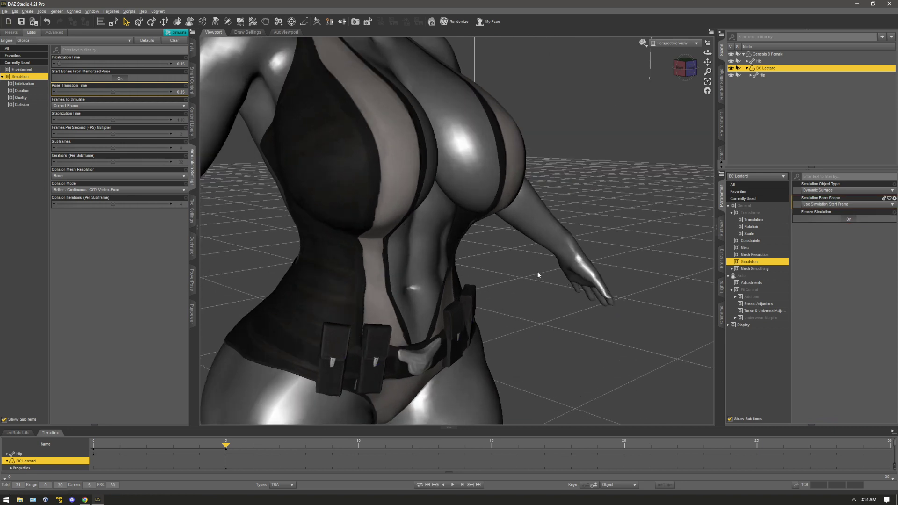
Move the first belt pouch forward by raising Pouch 1 Node's Z Translate to about 10.5.
{"action": "left_click_drag", "start_coordinate": [706, 62], "coordinate": [751, 43]}
{"action": "scroll", "coordinate": [551, 151], "scroll_direction": "up", "scroll_amount": 3}
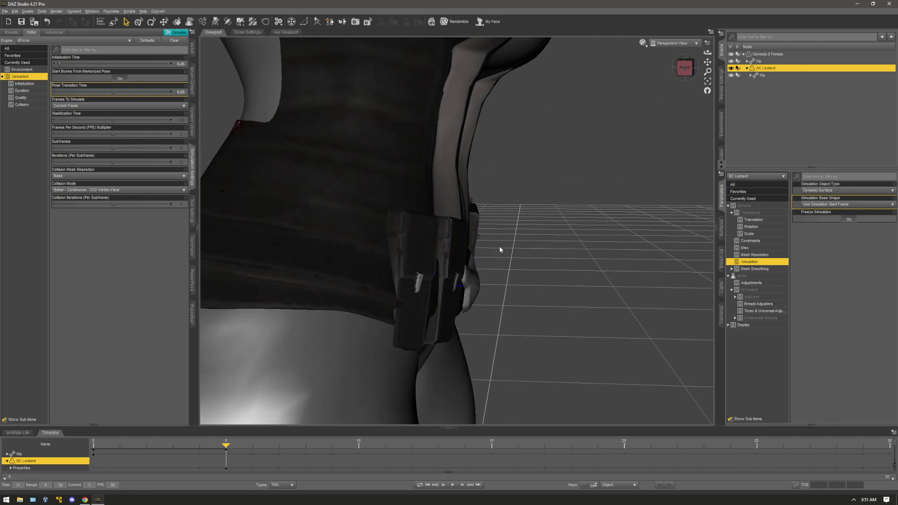
{"action": "left_click", "coordinate": [418, 275]}
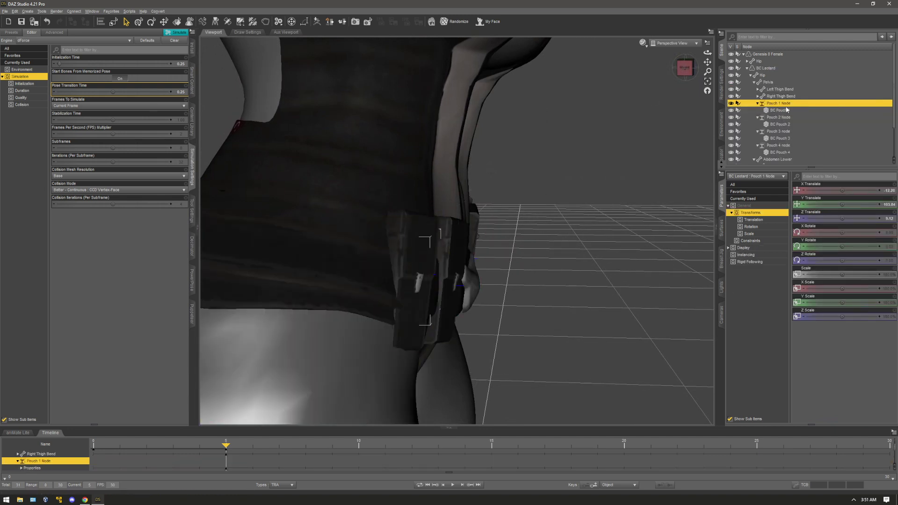
{"action": "left_click_drag", "start_coordinate": [842, 219], "coordinate": [845, 219]}
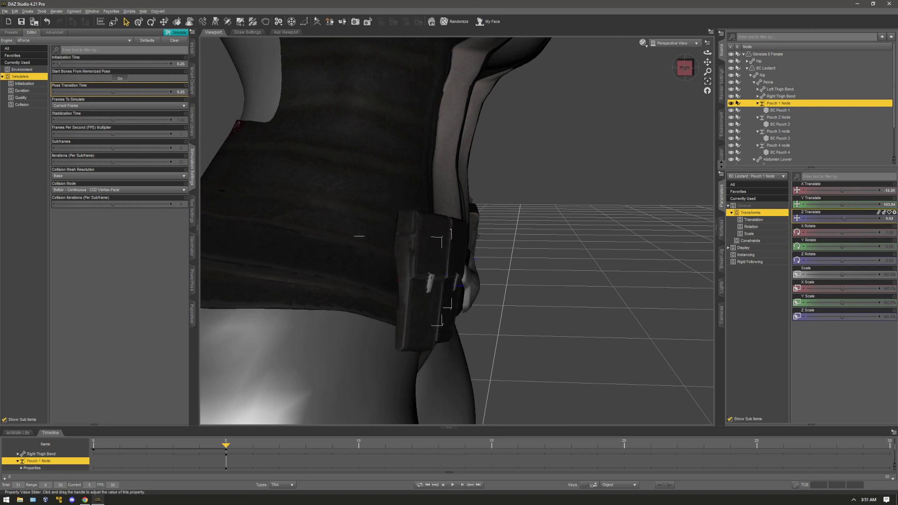
{"action": "left_click", "coordinate": [878, 219]}
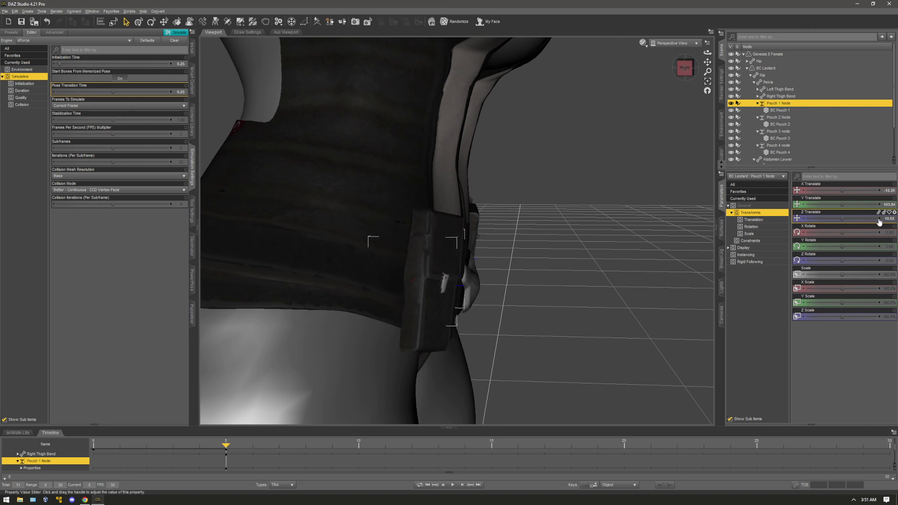
Reposition the second belt pouch through the Z Translate of BC Pouch 2 and Pouch 2 Node, undoing the last changes.
{"action": "left_click_drag", "start_coordinate": [681, 69], "coordinate": [632, 61]}
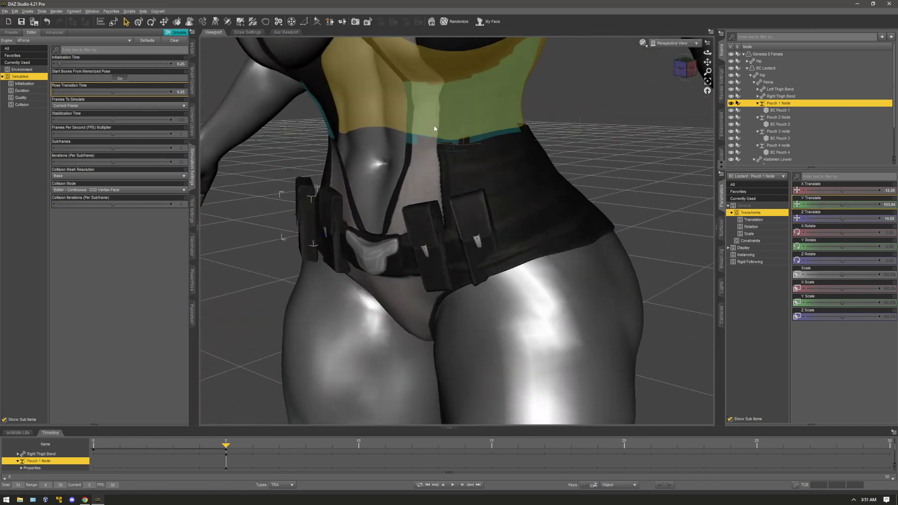
{"action": "left_click", "coordinate": [332, 225]}
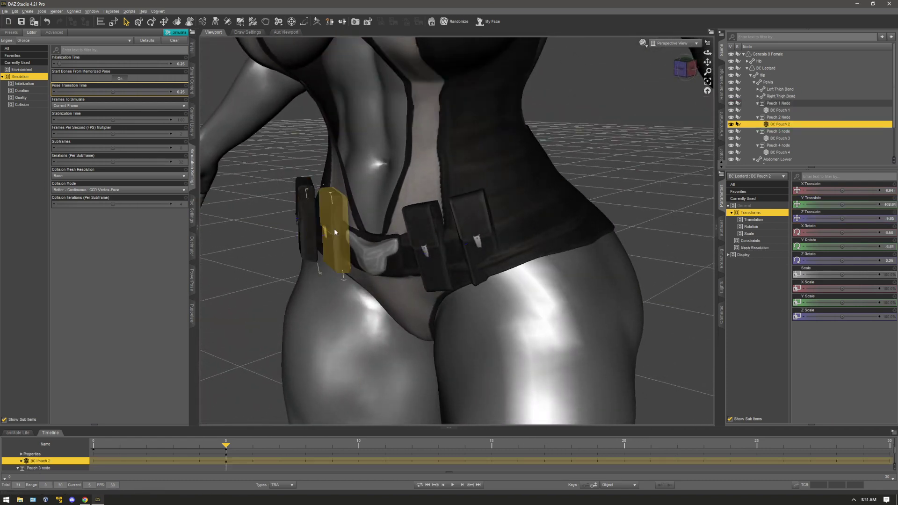
{"action": "left_click", "coordinate": [879, 219]}
{"action": "left_click", "coordinate": [880, 219]}
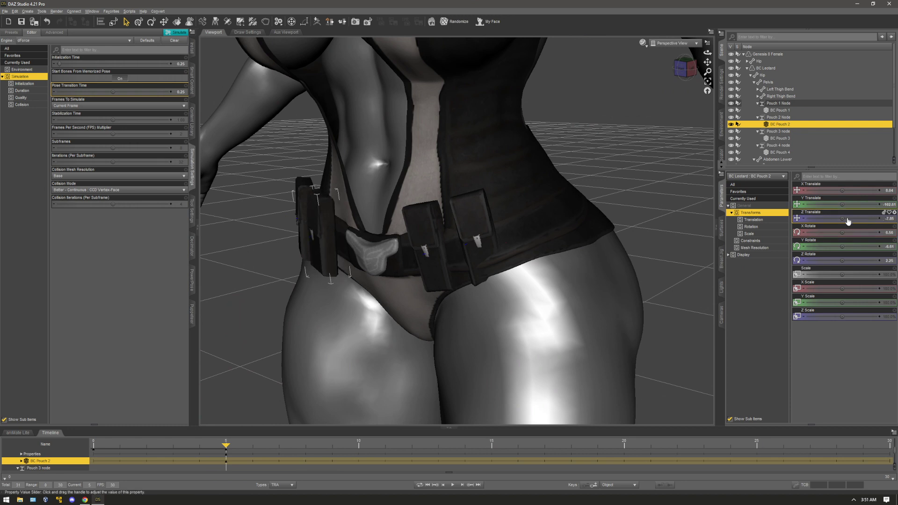
{"action": "left_click", "coordinate": [804, 219]}
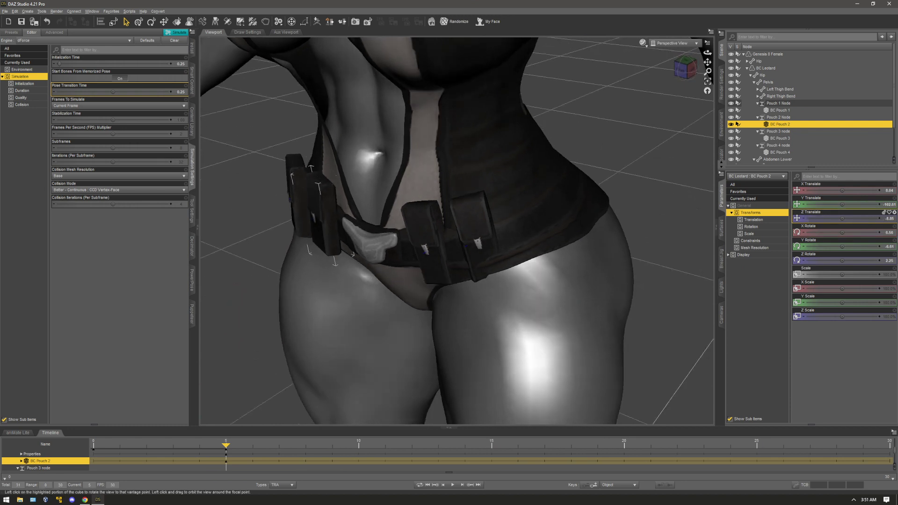
{"action": "left_click", "coordinate": [784, 118]}
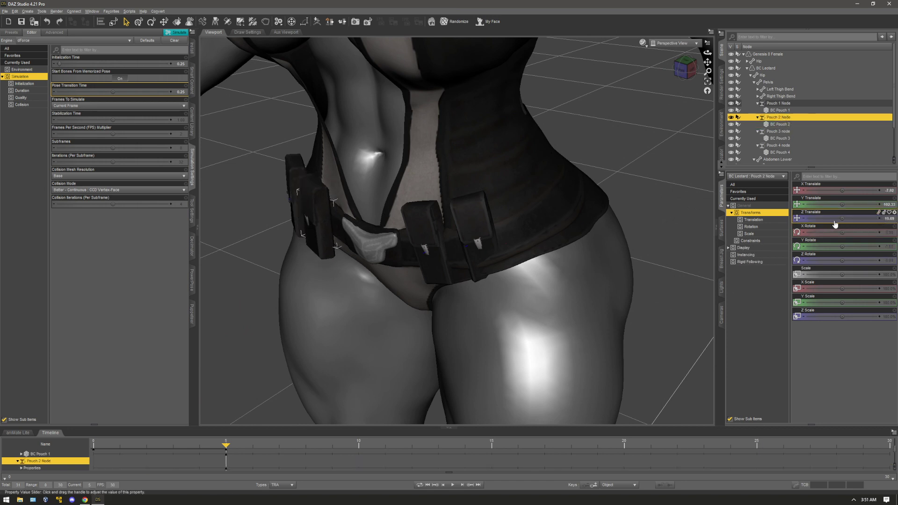
{"action": "key", "text": "ctrl+z"}
{"action": "key", "text": "ctrl+z"}
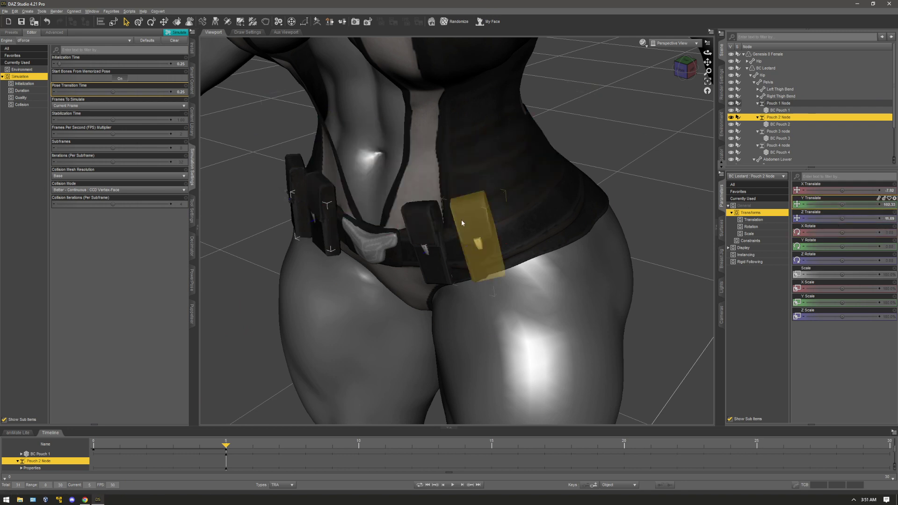
Move the third belt pouch forward by raising Pouch 3 node's Z Translate to about 11.
{"action": "left_click", "coordinate": [437, 248]}
{"action": "left_click", "coordinate": [779, 132]}
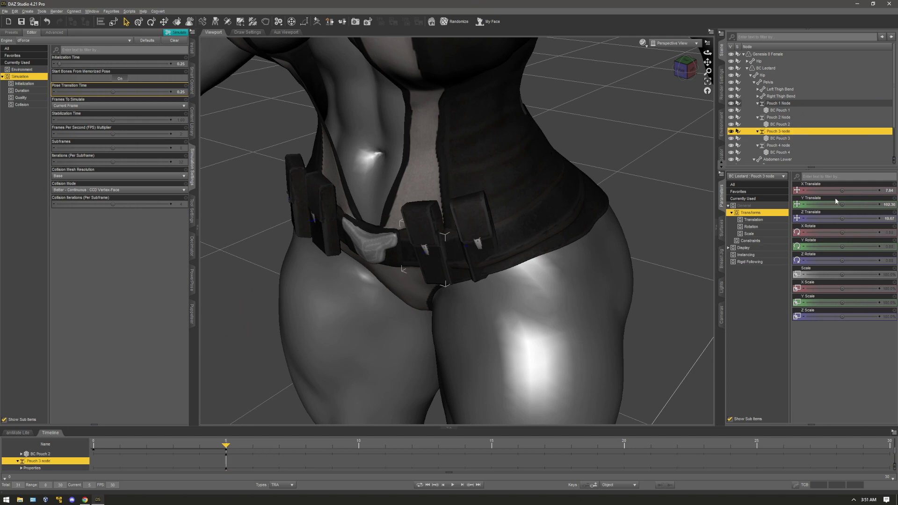
{"action": "left_click", "coordinate": [880, 220]}
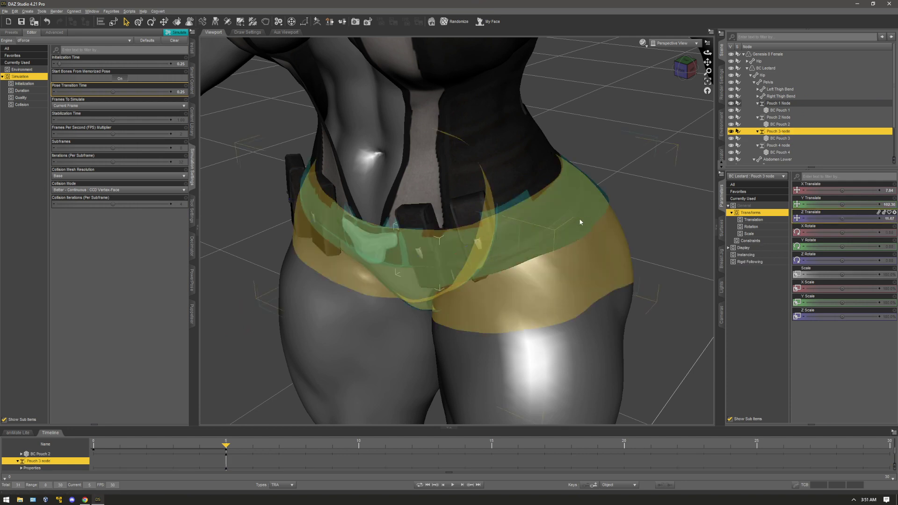
Move the fourth belt pouch by setting BC Pouch 4's Z Translate to about -7.12 and adjust its X Rotate.
{"action": "left_click", "coordinate": [468, 235]}
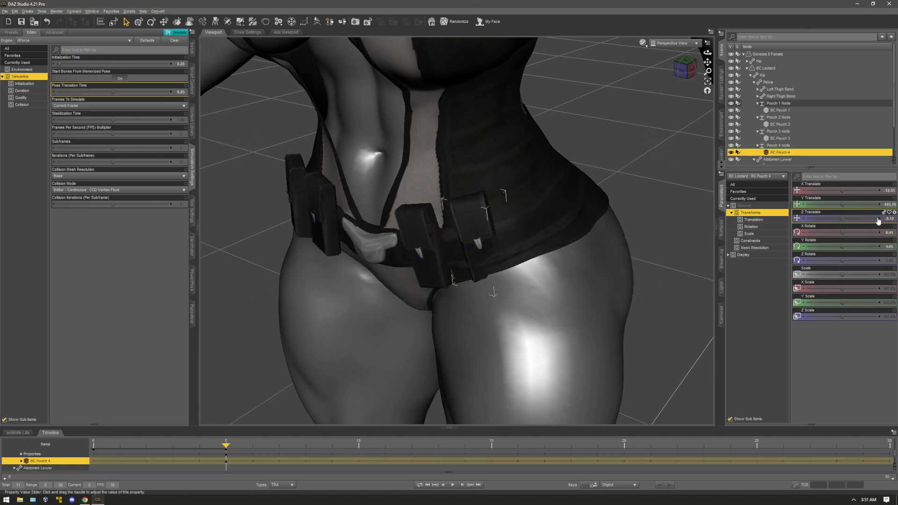
{"action": "left_click", "coordinate": [879, 219]}
{"action": "left_click_drag", "start_coordinate": [707, 52], "coordinate": [747, 37]}
{"action": "left_click_drag", "start_coordinate": [842, 246], "coordinate": [824, 232]}
{"action": "key", "text": "ctrl+z"}
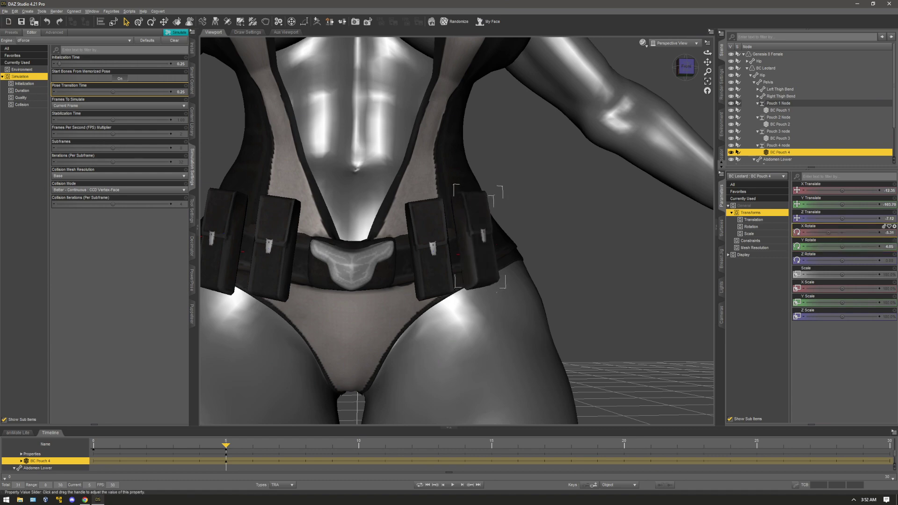
{"action": "mouse_move", "coordinate": [694, 77]}
{"action": "left_mouse_down"}
{"action": "mouse_move", "coordinate": [664, 77]}
{"action": "mouse_move", "coordinate": [681, 76]}
{"action": "left_mouse_up"}
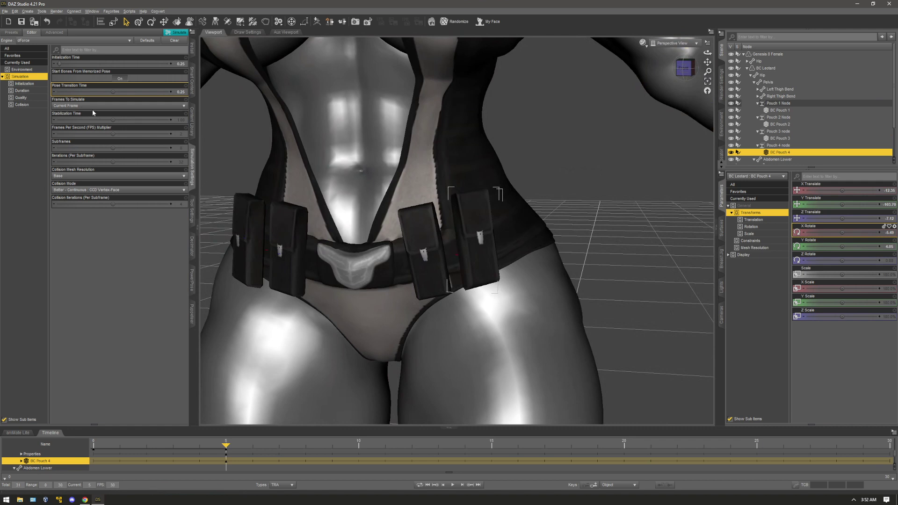
Load the BC Jacket from the BC Nun Outfit onto Genesis 8 Female and check its fit from the side.
{"action": "left_click", "coordinate": [191, 78]}
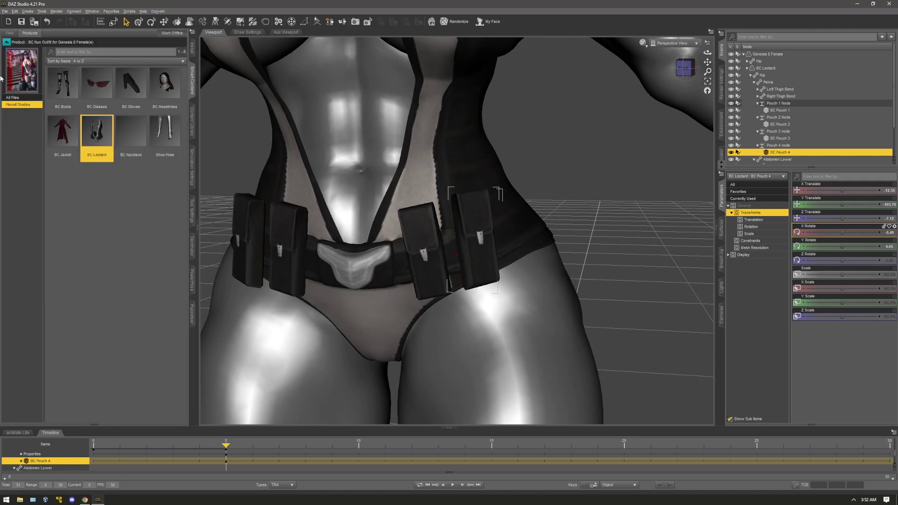
{"action": "left_click", "coordinate": [765, 68]}
{"action": "left_click", "coordinate": [747, 68]}
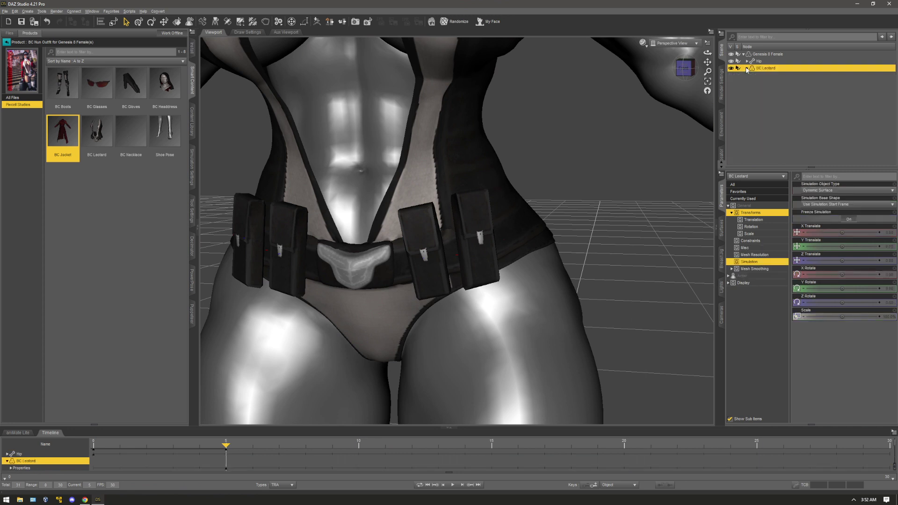
{"action": "scroll", "coordinate": [551, 150], "scroll_direction": "down", "scroll_amount": 4}
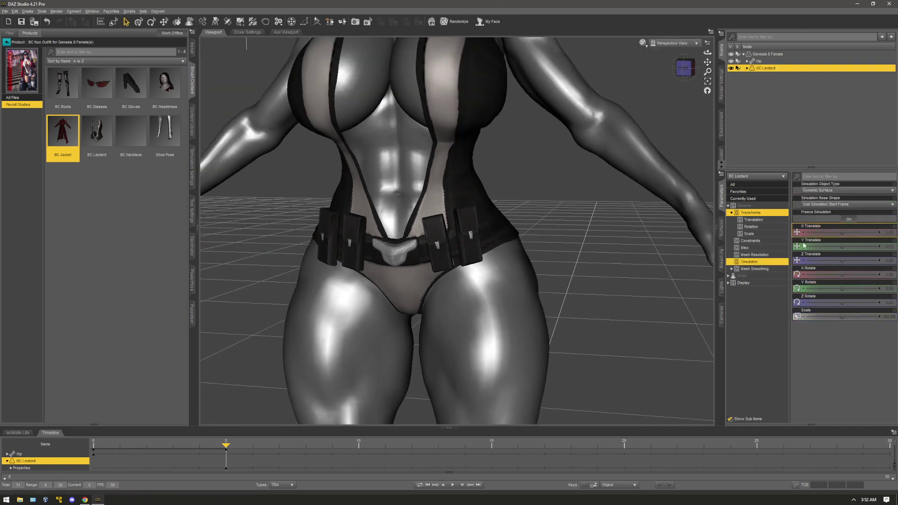
{"action": "left_click", "coordinate": [762, 261]}
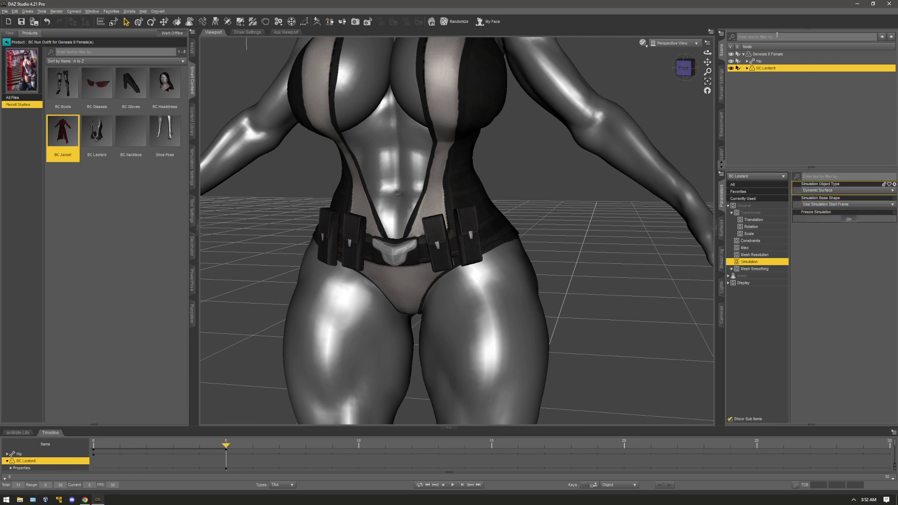
{"action": "double_click", "coordinate": [62, 136]}
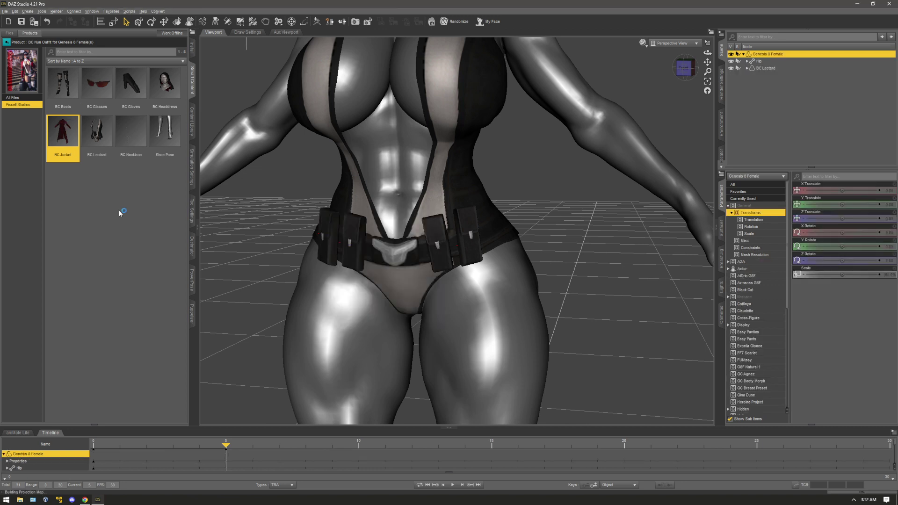
{"action": "scroll", "coordinate": [517, 108], "scroll_direction": "down", "scroll_amount": 3}
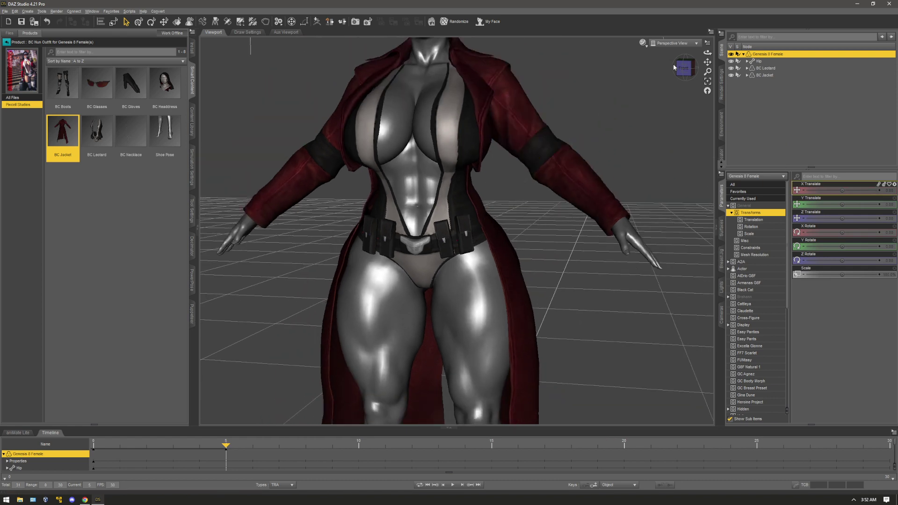
{"action": "left_click_drag", "start_coordinate": [677, 68], "coordinate": [708, 74]}
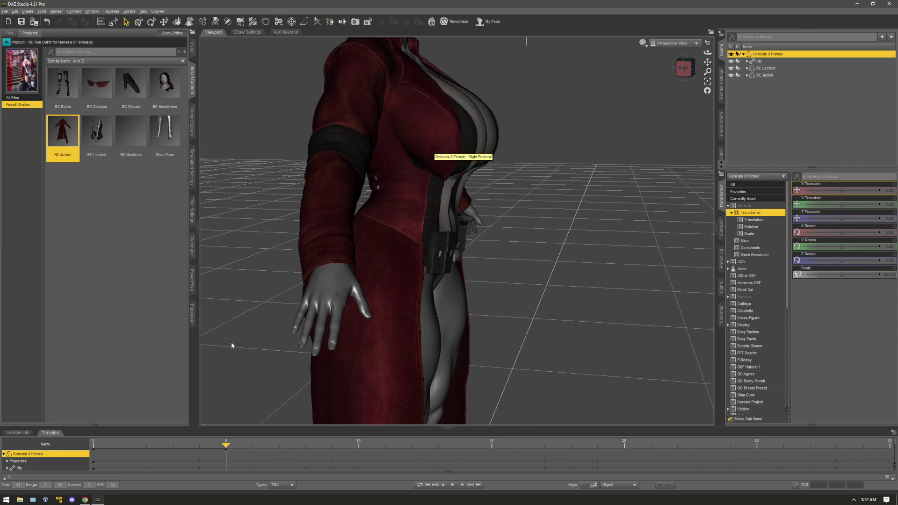
Return the timeline to frame 0, set Frames To Simulate to Animated (Use Timeline Play Range), and run the dForce simulation.
{"action": "left_click", "coordinate": [95, 448]}
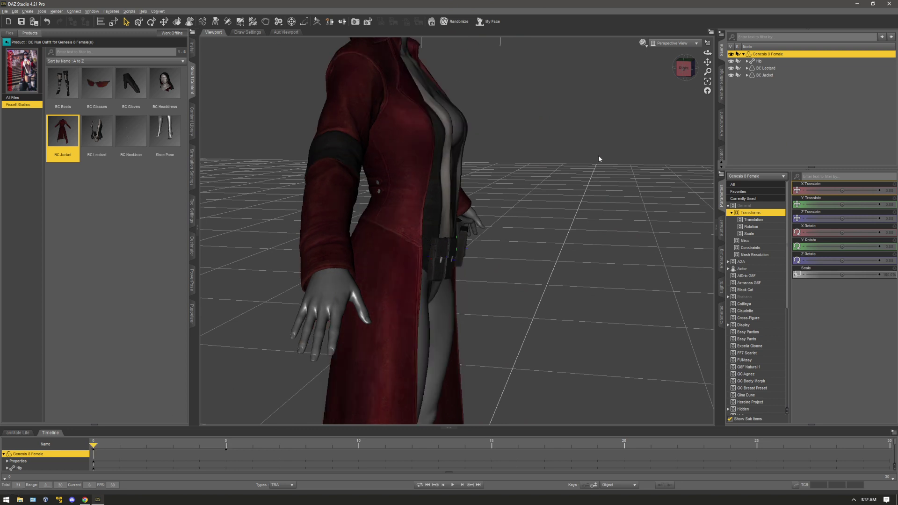
{"action": "left_click", "coordinate": [191, 166]}
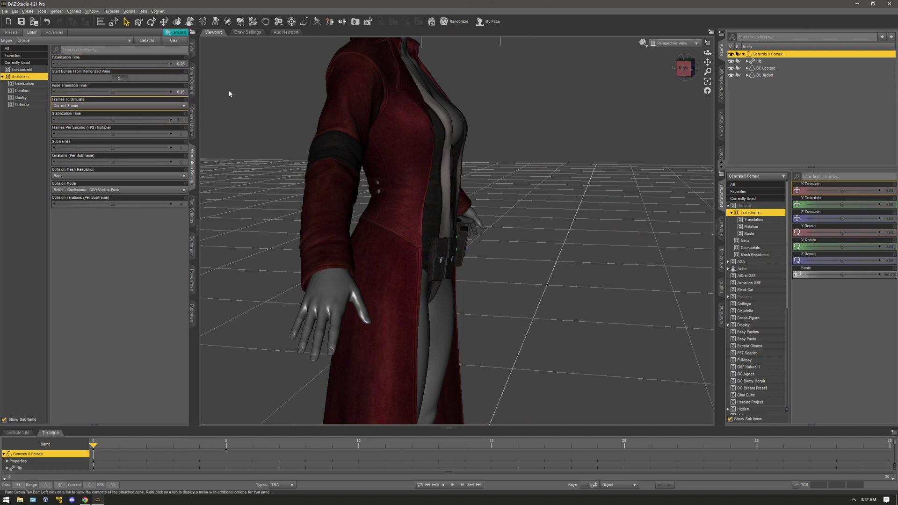
{"action": "left_click", "coordinate": [82, 108]}
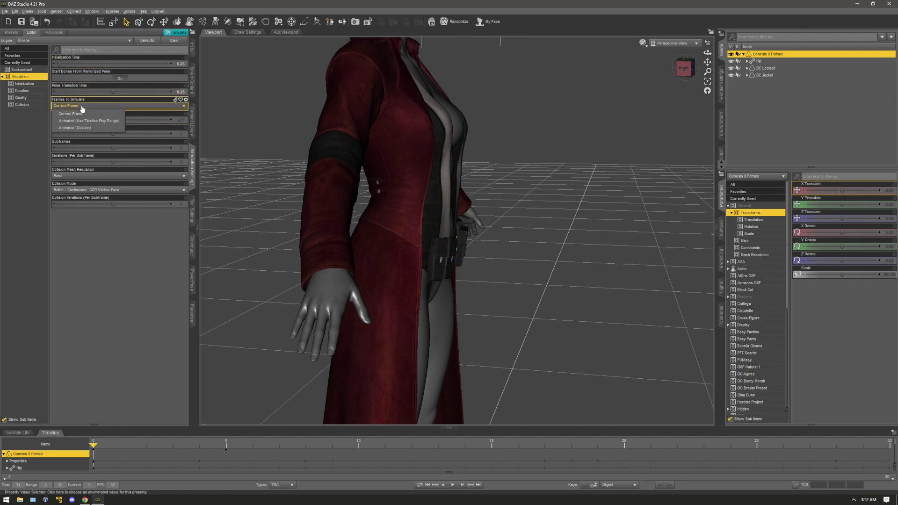
{"action": "left_click", "coordinate": [105, 122]}
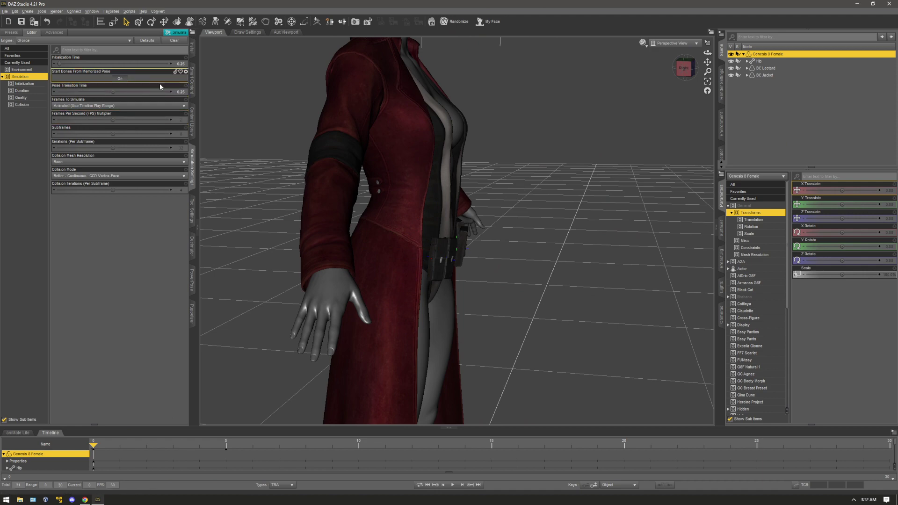
{"action": "left_click", "coordinate": [682, 74]}
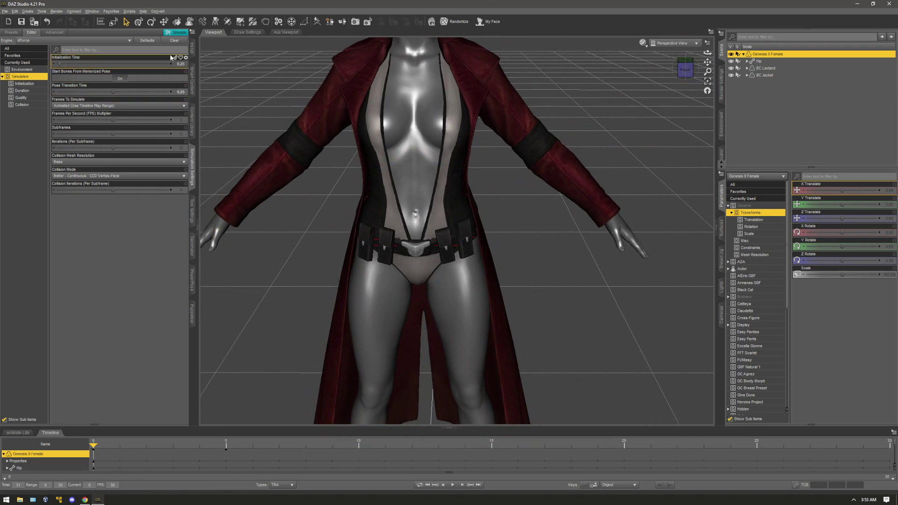
{"action": "left_click", "coordinate": [177, 32]}
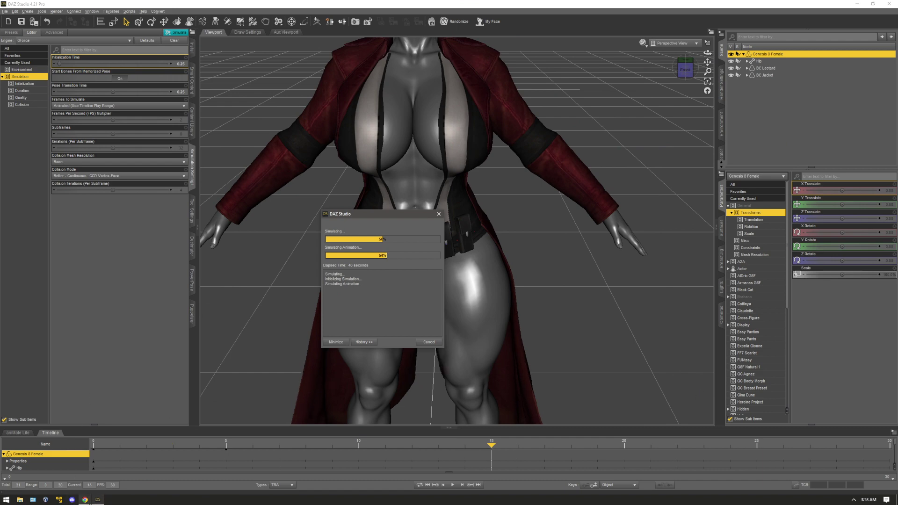
Switch to the browser with the BC Nun Outfit page on RenderHub and move its window off this screen during the simulation.
{"action": "left_click", "coordinate": [85, 500]}
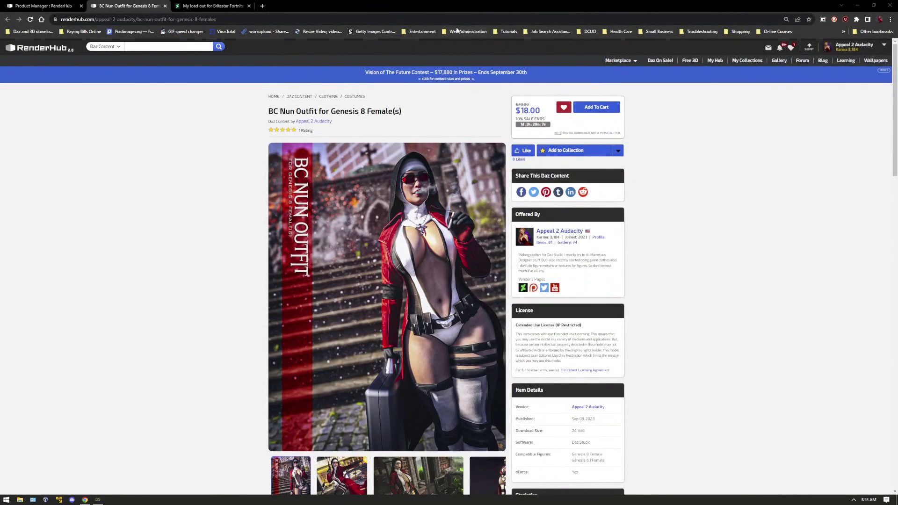
{"action": "left_click_drag", "start_coordinate": [447, 5], "coordinate": [897, 184]}
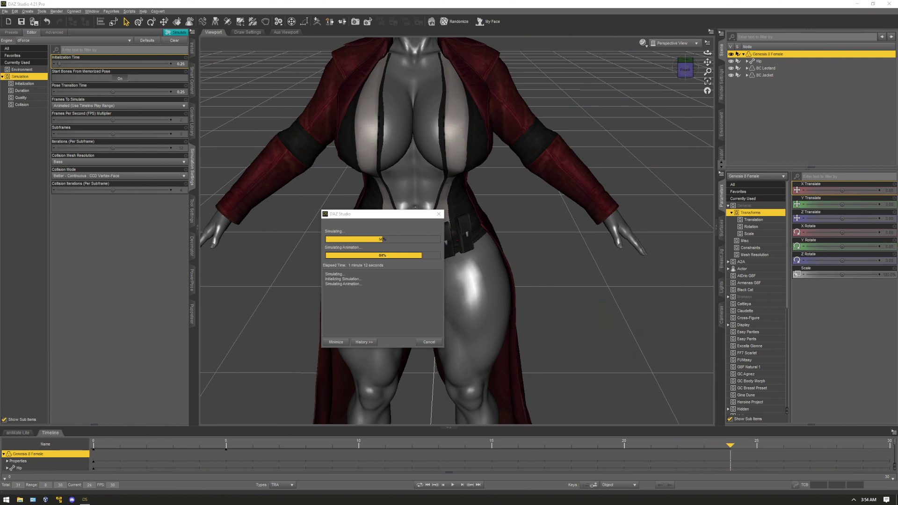
{"action": "left_click_drag", "start_coordinate": [897, 231], "coordinate": [451, 193]}
{"action": "left_click", "coordinate": [515, 187]}
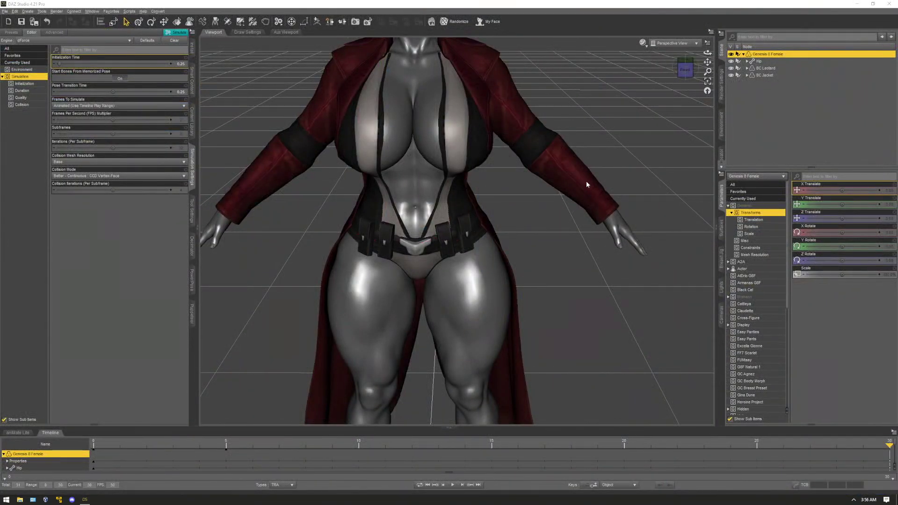
Check the simulated jacket from the sides, then select the BC Jacket's first material surface and activate the Surface Selection tool.
{"action": "left_click_drag", "start_coordinate": [587, 184], "coordinate": [469, 150]}
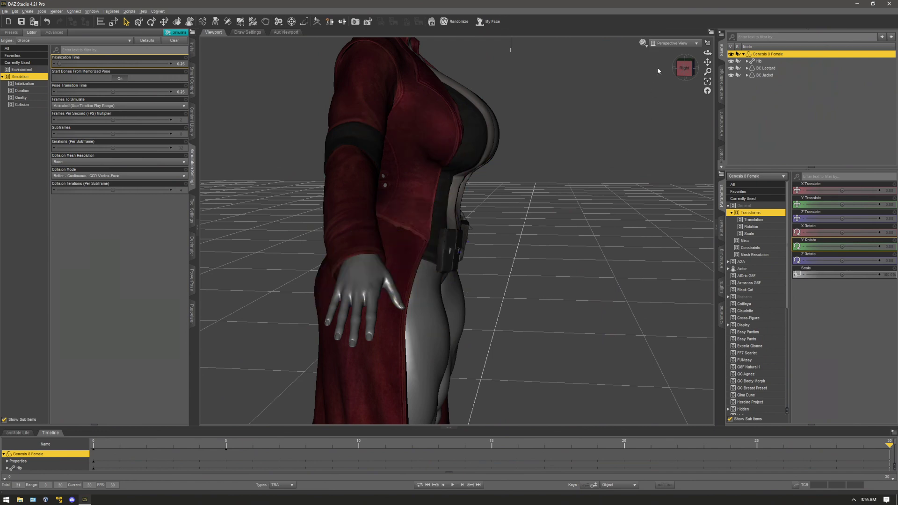
{"action": "left_click_drag", "start_coordinate": [682, 68], "coordinate": [561, 84]}
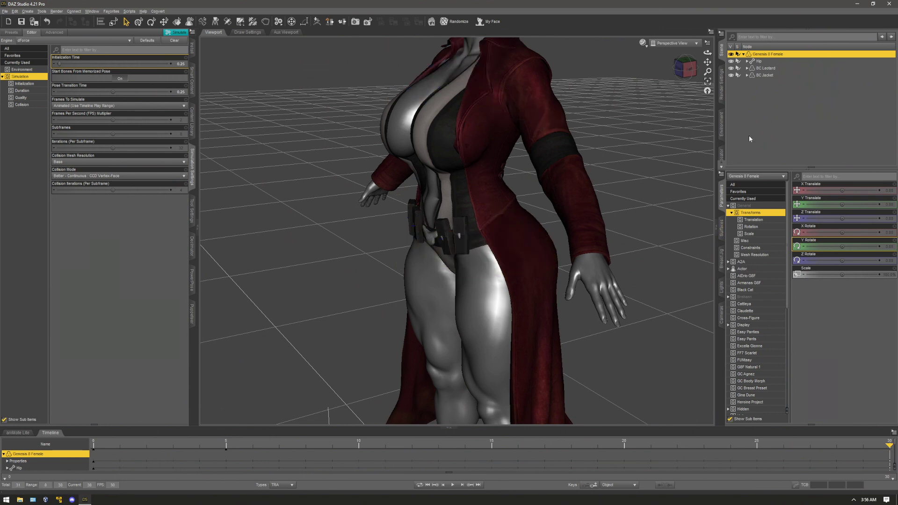
{"action": "left_click", "coordinate": [779, 75]}
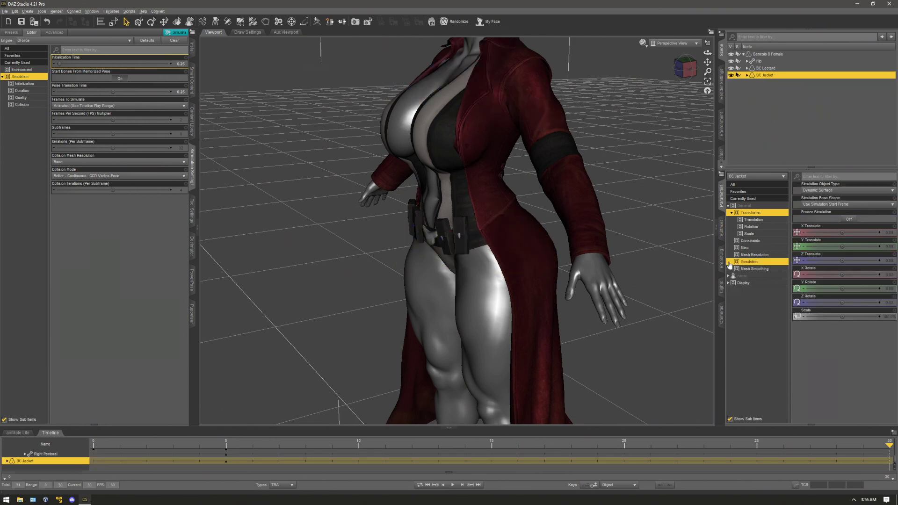
{"action": "left_click", "coordinate": [721, 228]}
{"action": "left_click", "coordinate": [730, 212]}
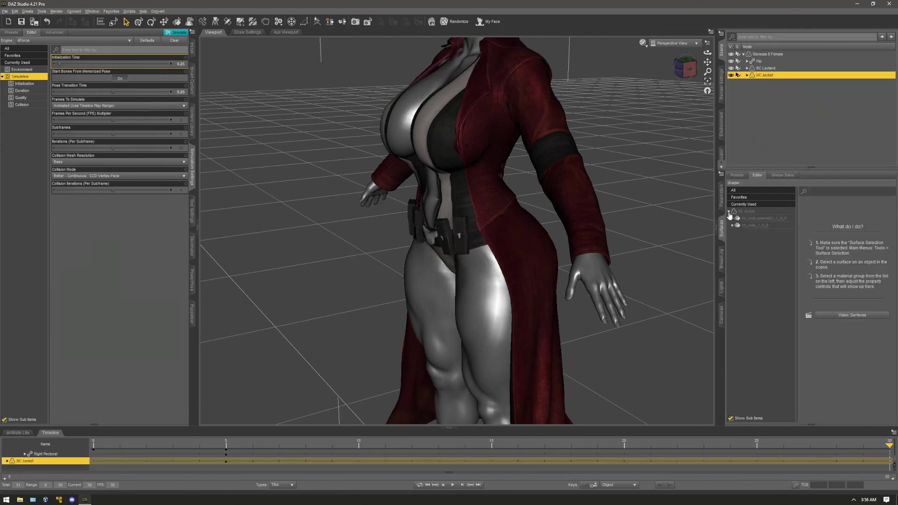
{"action": "left_click", "coordinate": [767, 219]}
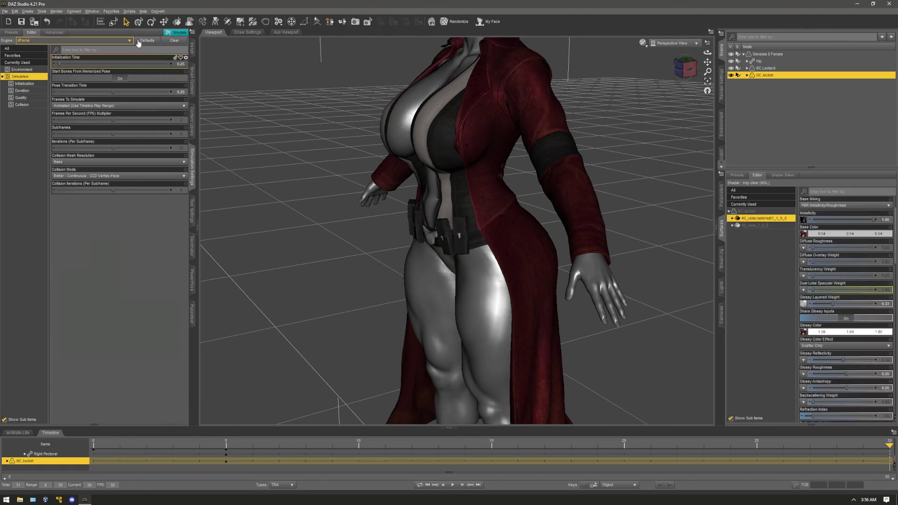
{"action": "left_click", "coordinate": [177, 22]}
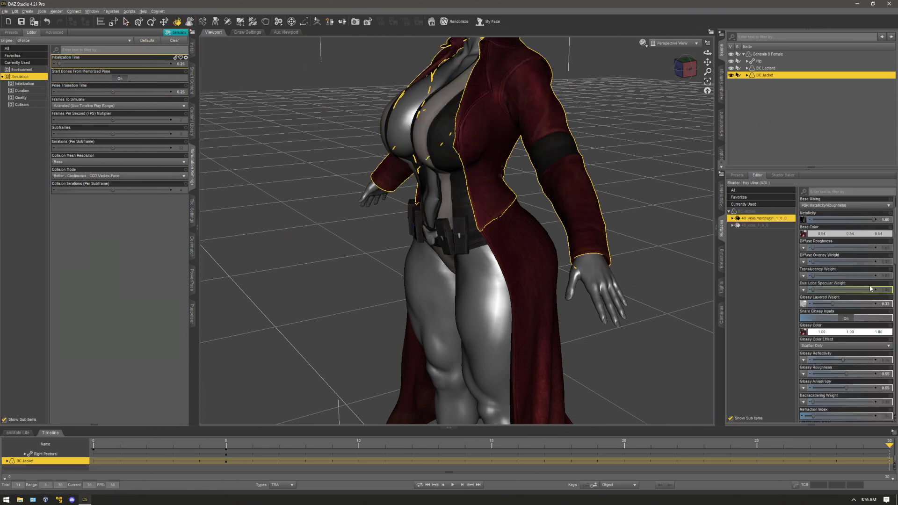
Examine the Simulation settings of the jacket's first surface, opening the Dynamics Strength value without changing it.
{"action": "left_click", "coordinate": [733, 219]}
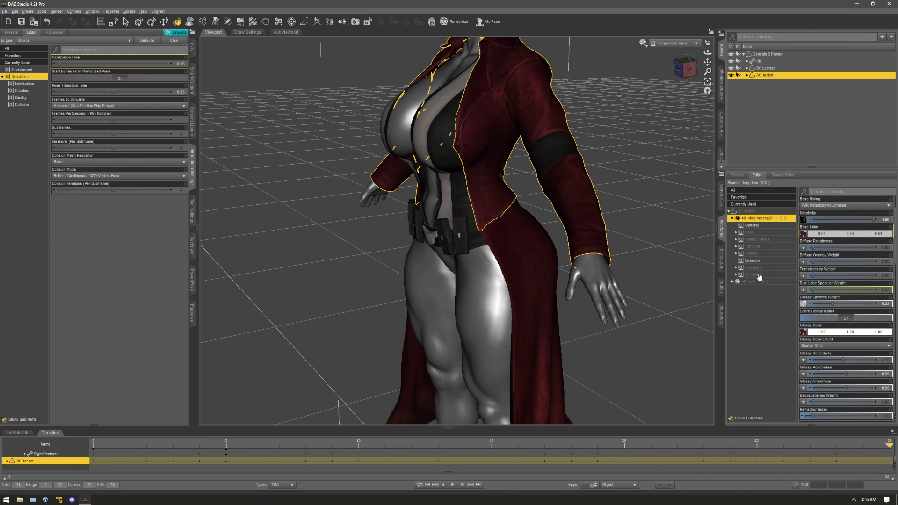
{"action": "left_click", "coordinate": [753, 274]}
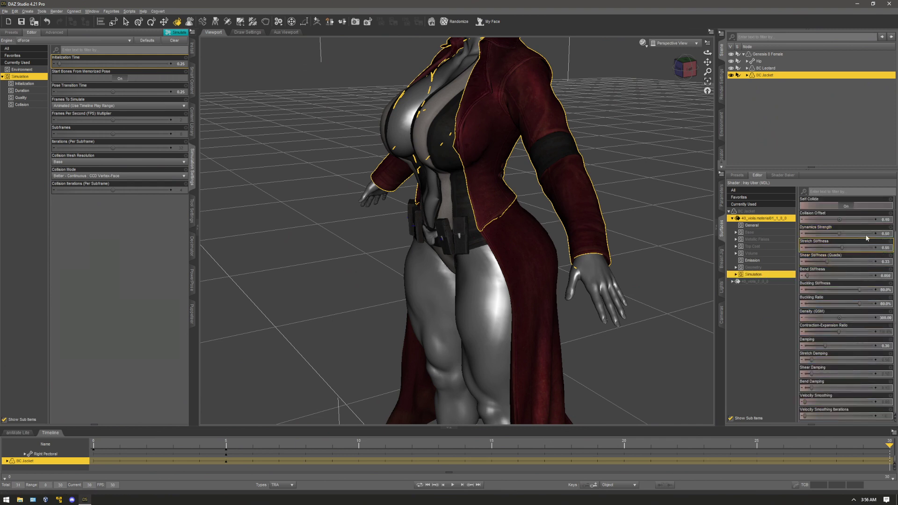
{"action": "left_click", "coordinate": [887, 236]}
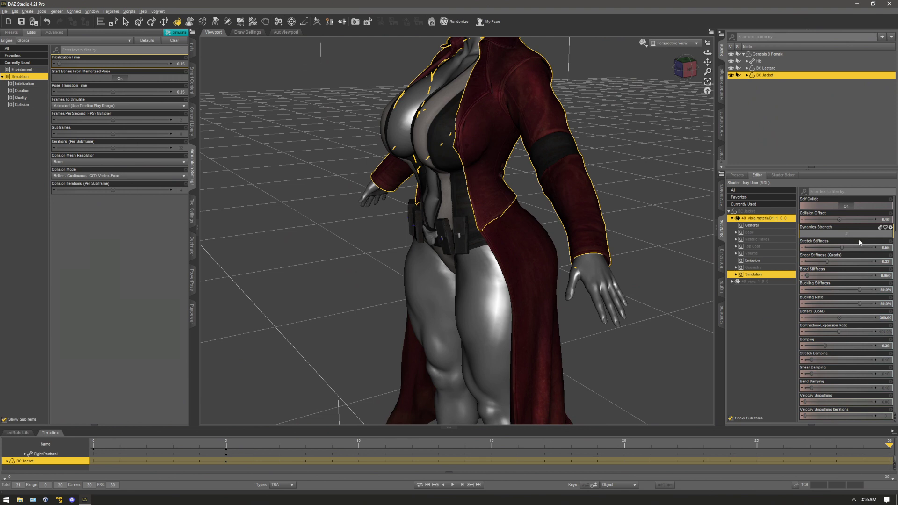
{"action": "key", "text": "Escape"}
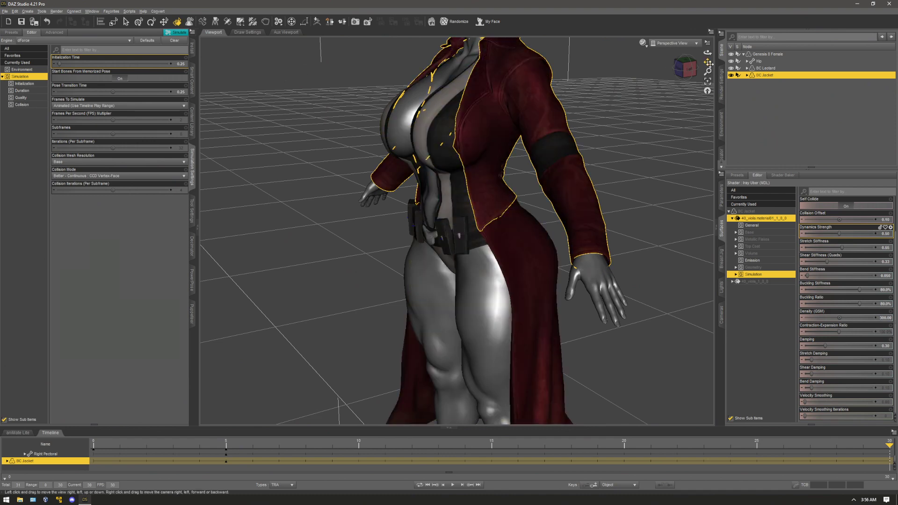
Select the Jacket Bottom 2 L bone in the lower coat tail and rotate it so the hem swings up behind the leg.
{"action": "left_click_drag", "start_coordinate": [708, 62], "coordinate": [686, 5]}
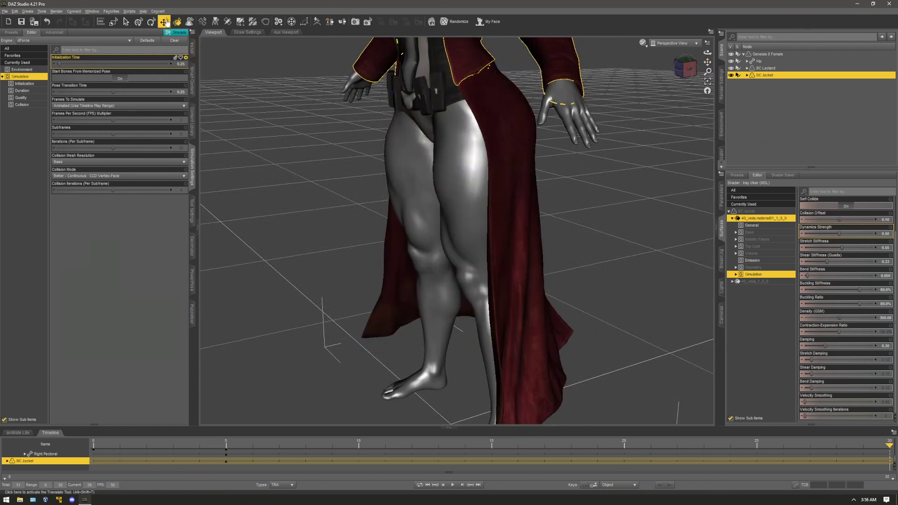
{"action": "left_click", "coordinate": [126, 22]}
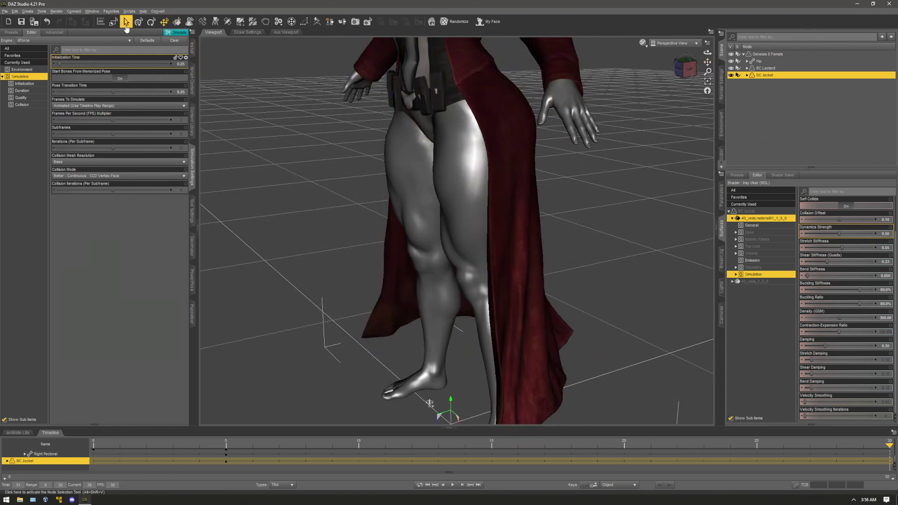
{"action": "left_click", "coordinate": [524, 330]}
{"action": "scroll", "coordinate": [613, 248], "scroll_direction": "down", "scroll_amount": 3}
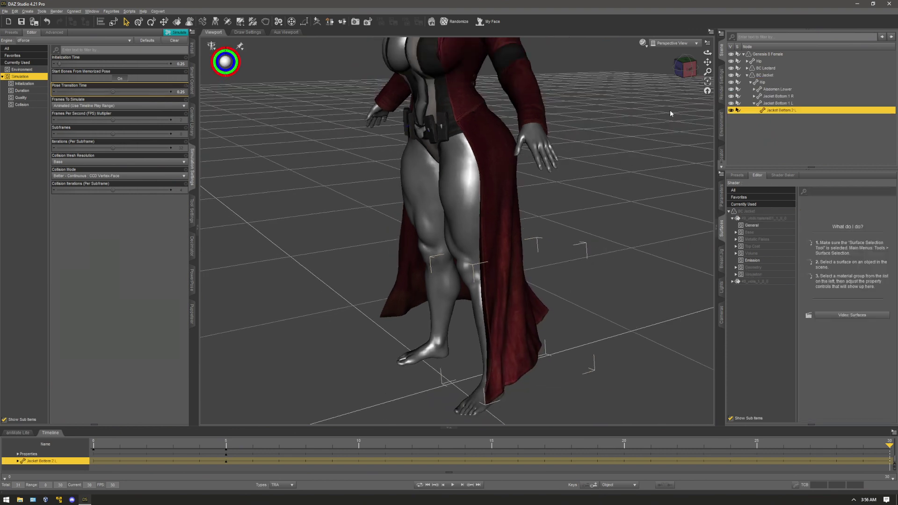
{"action": "left_click_drag", "start_coordinate": [686, 68], "coordinate": [664, 60]}
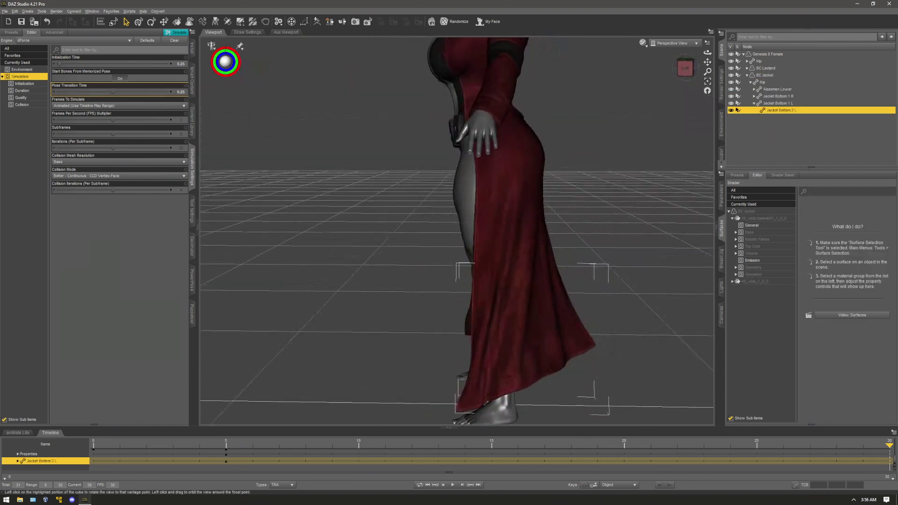
{"action": "left_click", "coordinate": [149, 23]}
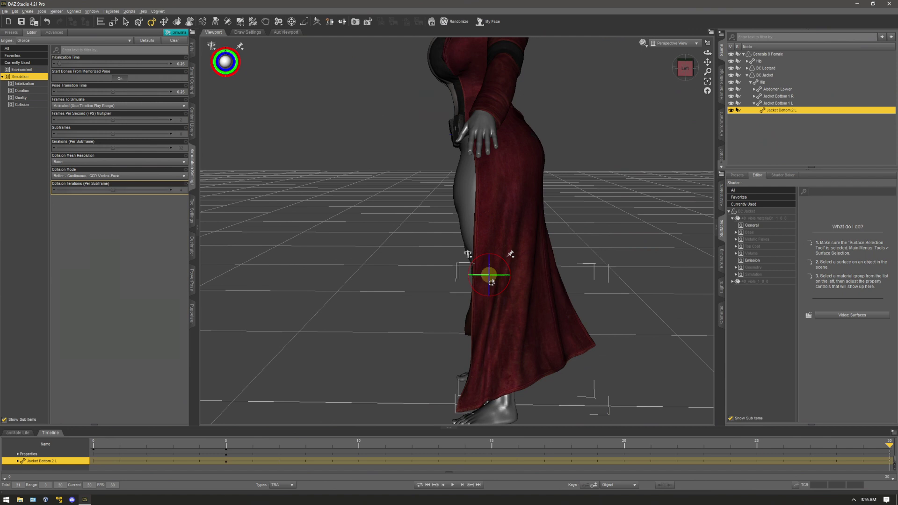
{"action": "left_click_drag", "start_coordinate": [491, 282], "coordinate": [689, 99]}
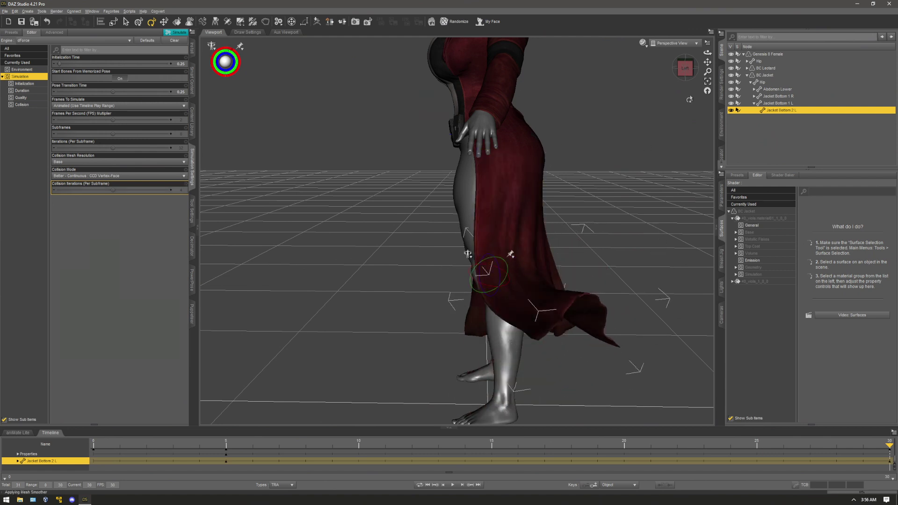
Rotate the Jacket Bottom 1 L bone to flare the coat tail outward away from the leg and check it from the front.
{"action": "left_click_drag", "start_coordinate": [685, 68], "coordinate": [643, 74]}
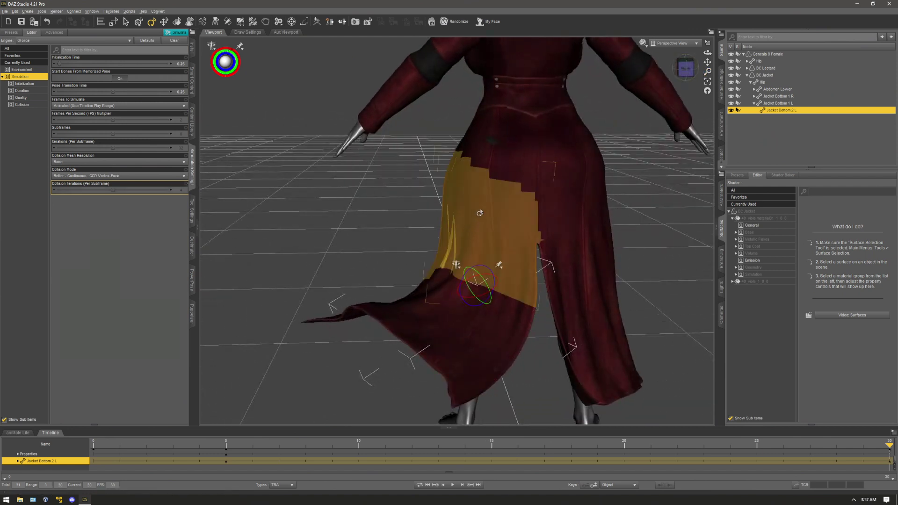
{"action": "left_click", "coordinate": [504, 159]}
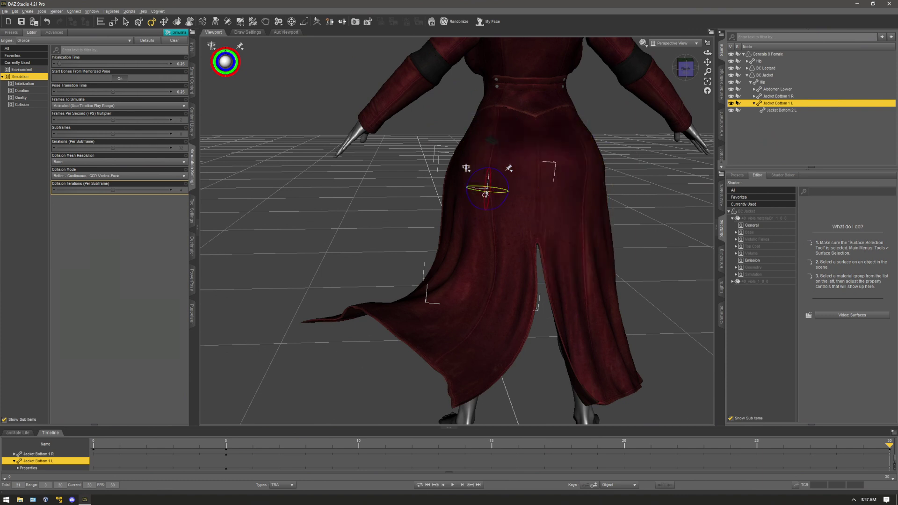
{"action": "left_click_drag", "start_coordinate": [678, 77], "coordinate": [661, 83]}
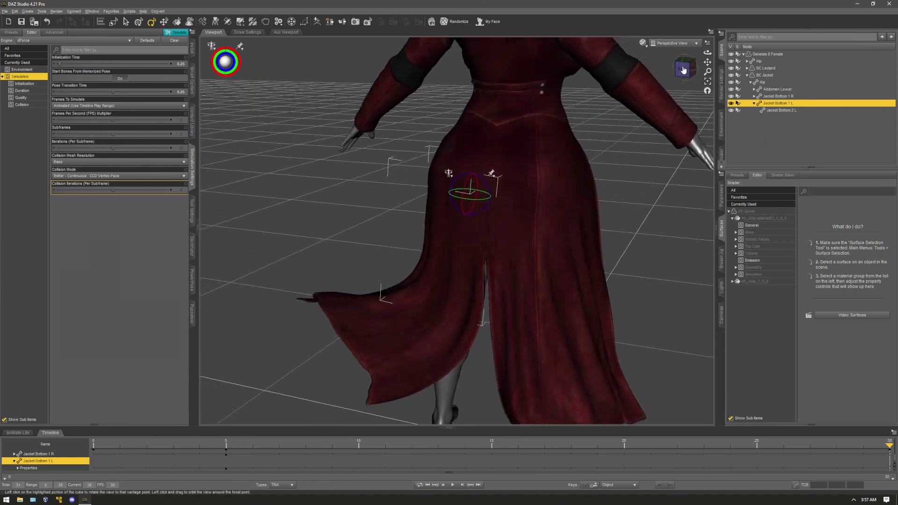
{"action": "left_click_drag", "start_coordinate": [472, 199], "coordinate": [459, 205]}
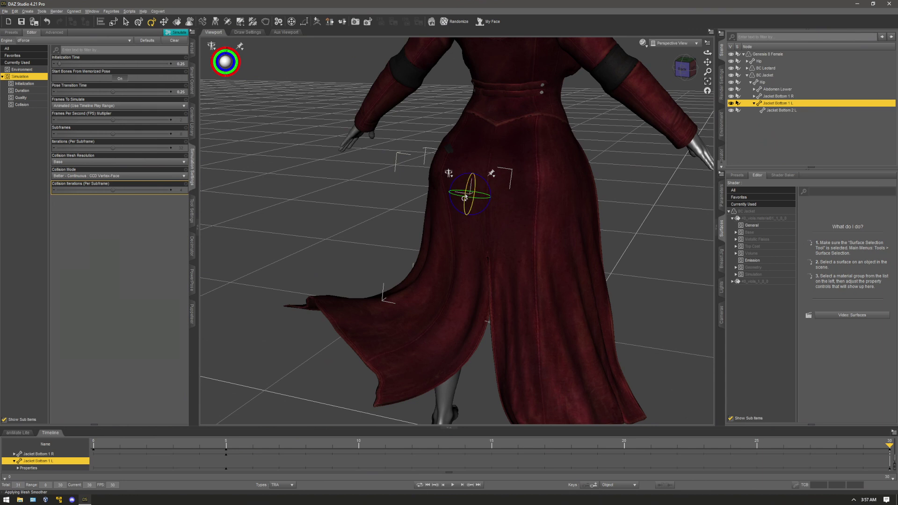
{"action": "left_click_drag", "start_coordinate": [464, 198], "coordinate": [470, 220]}
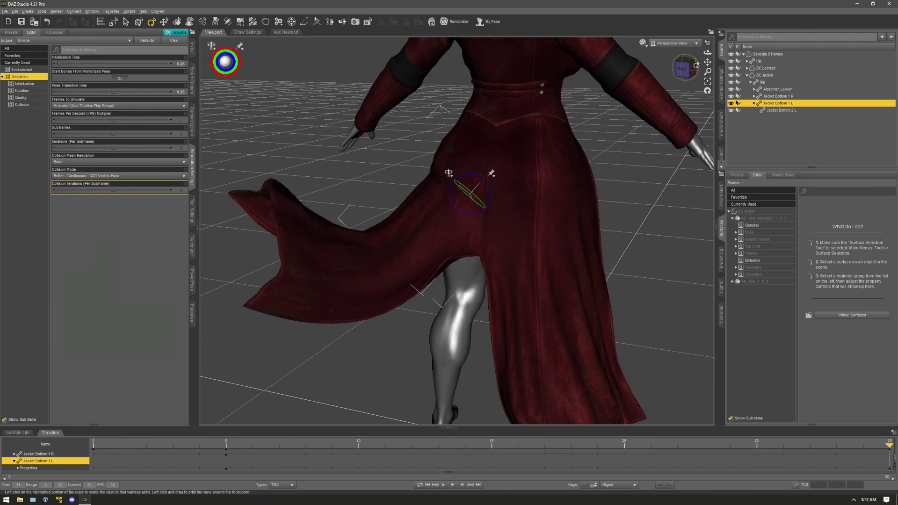
{"action": "left_click_drag", "start_coordinate": [691, 70], "coordinate": [791, 66]}
{"action": "left_click_drag", "start_coordinate": [707, 62], "coordinate": [687, 69]}
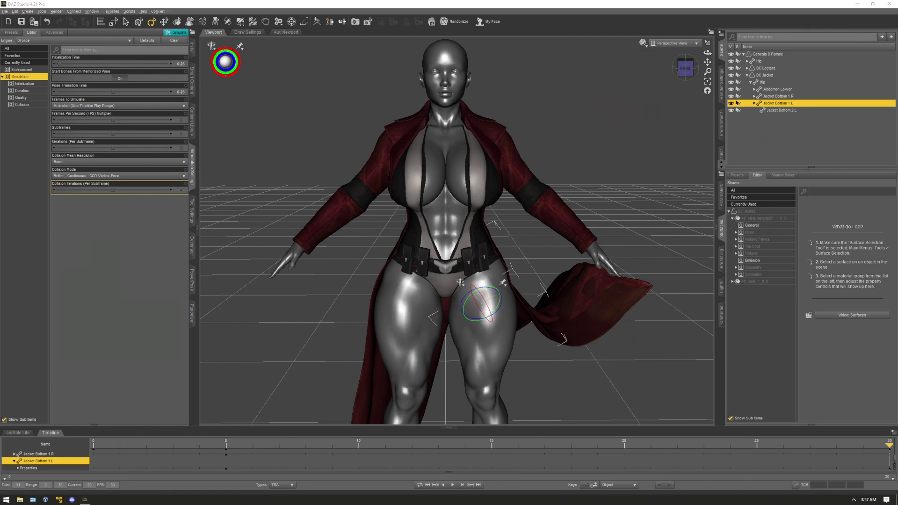
Switch to the browser with the BC Nun Outfit page on RenderHub and go through all of its promo images.
{"action": "left_click_drag", "start_coordinate": [408, 170], "coordinate": [403, 122]}
{"action": "left_click", "coordinate": [486, 122]}
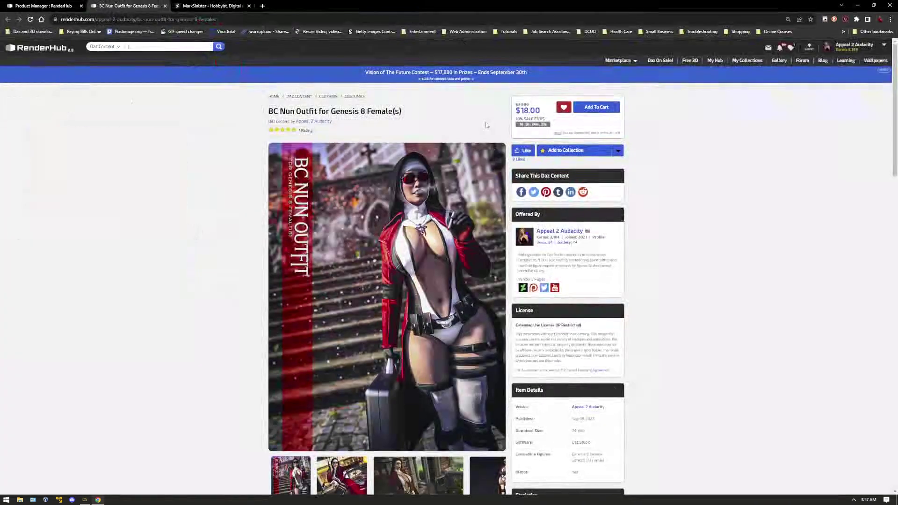
{"action": "scroll", "coordinate": [334, 376], "scroll_direction": "down", "scroll_amount": 2}
{"action": "left_click", "coordinate": [338, 385]}
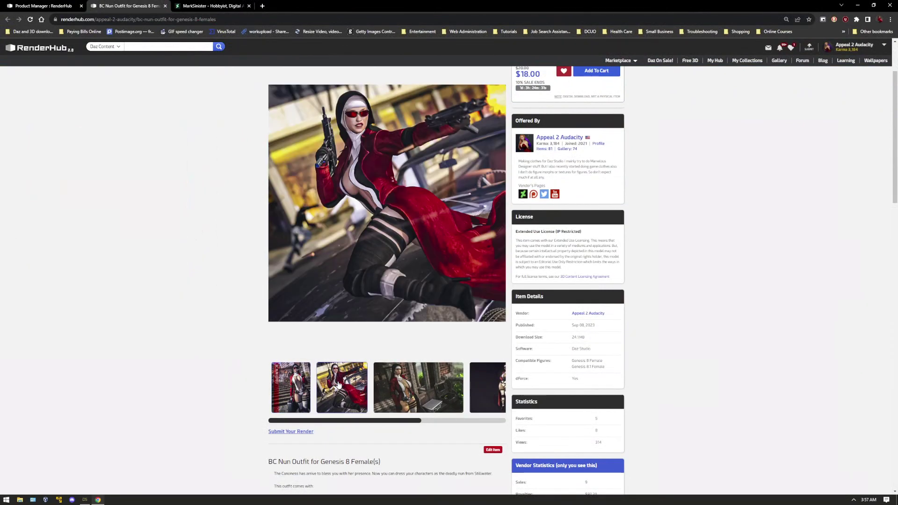
{"action": "scroll", "coordinate": [475, 255], "scroll_direction": "up", "scroll_amount": 2}
{"action": "scroll", "coordinate": [476, 255], "scroll_direction": "down", "scroll_amount": 1}
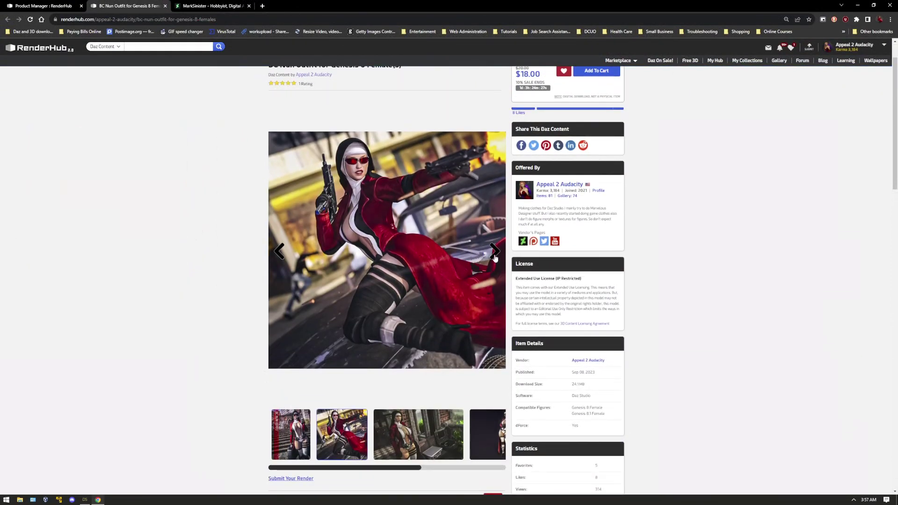
{"action": "left_click", "coordinate": [495, 257]}
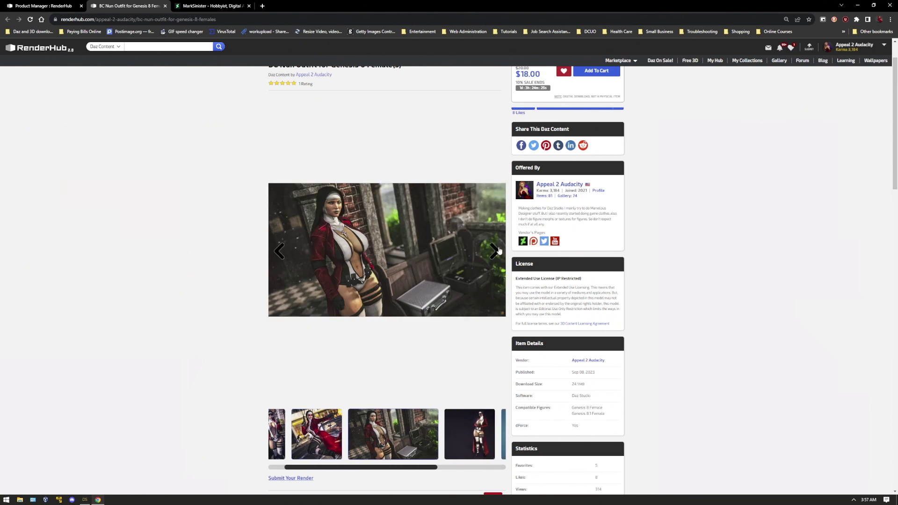
{"action": "left_click", "coordinate": [496, 252]}
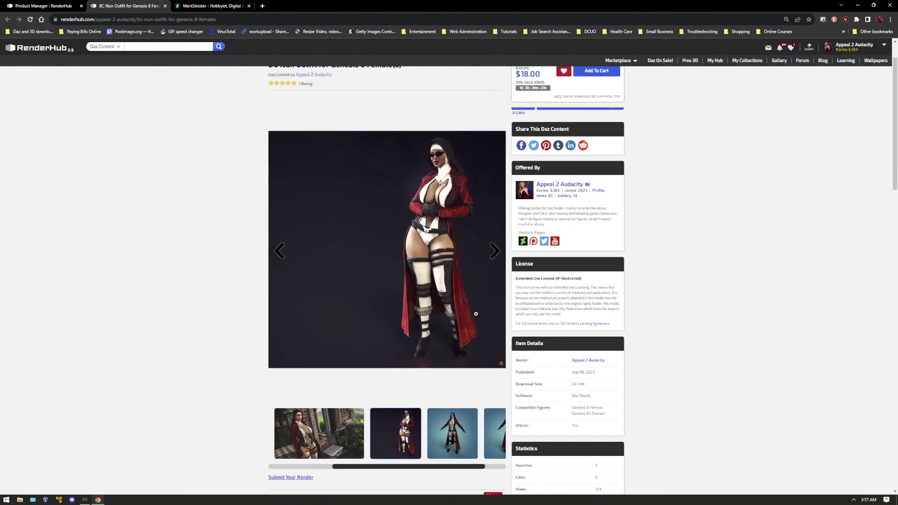
{"action": "left_click", "coordinate": [496, 252]}
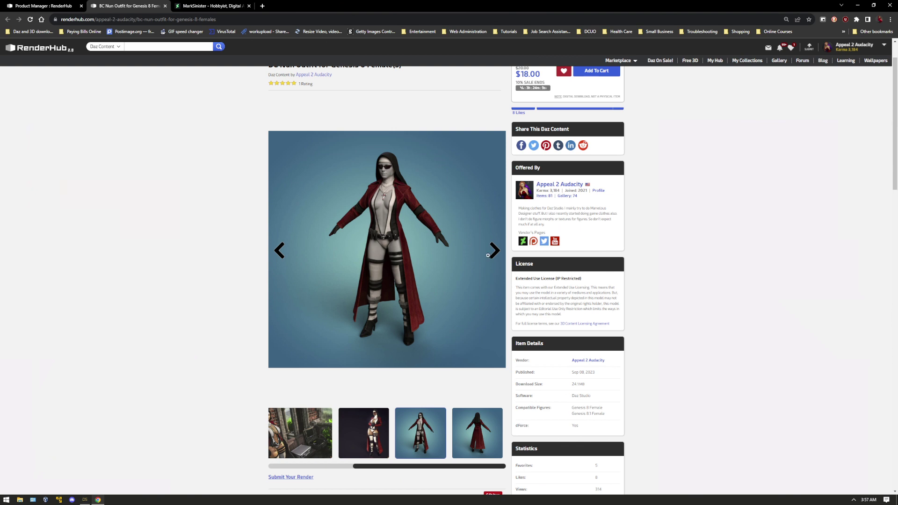
{"action": "left_click", "coordinate": [494, 256]}
{"action": "left_click", "coordinate": [494, 256]}
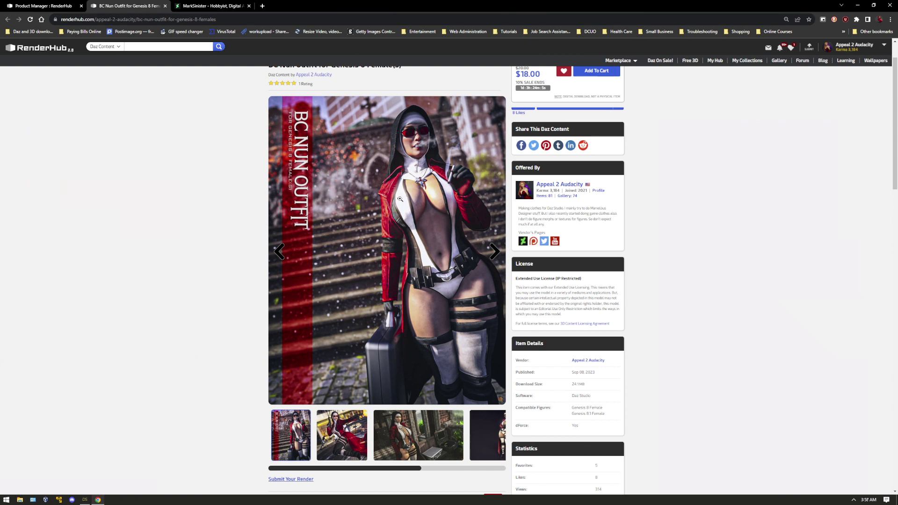
Revisit the BC Nun Outfit's promo images up to the standing full-body render on the dark background.
{"action": "left_click", "coordinate": [496, 257]}
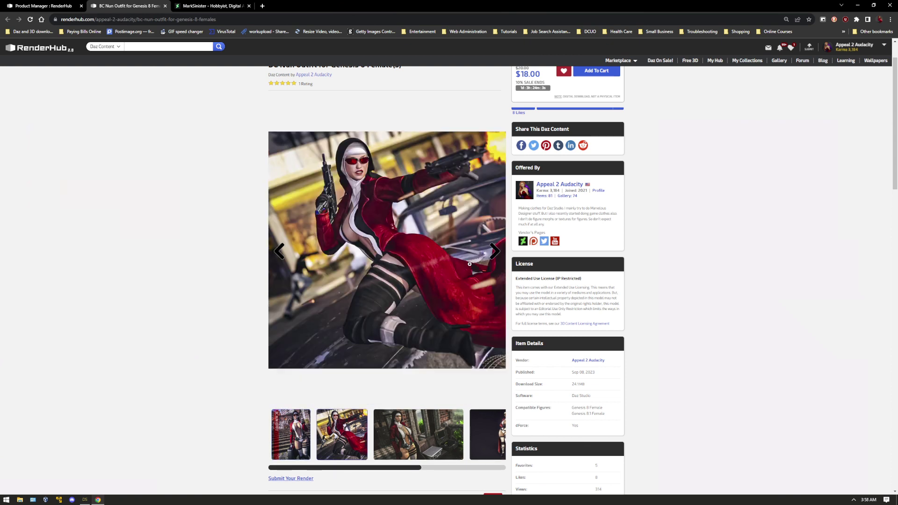
{"action": "left_click", "coordinate": [497, 259]}
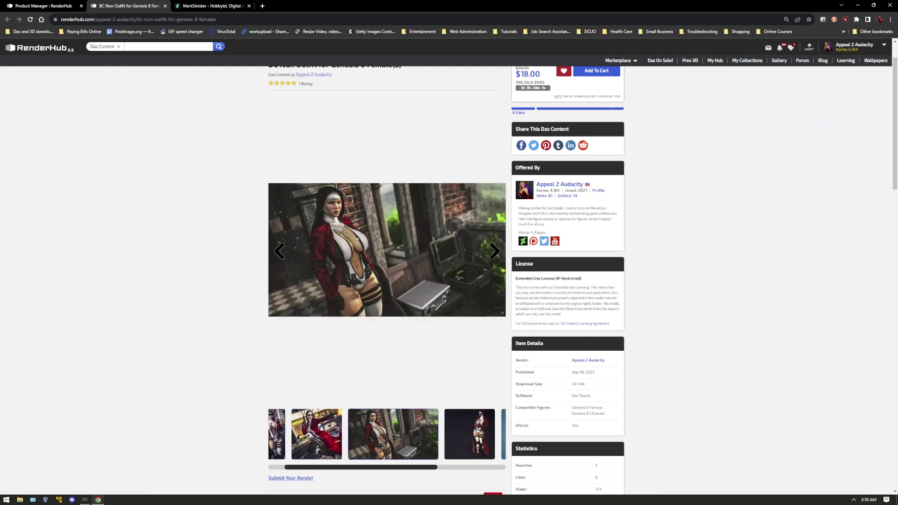
{"action": "left_click", "coordinate": [495, 253]}
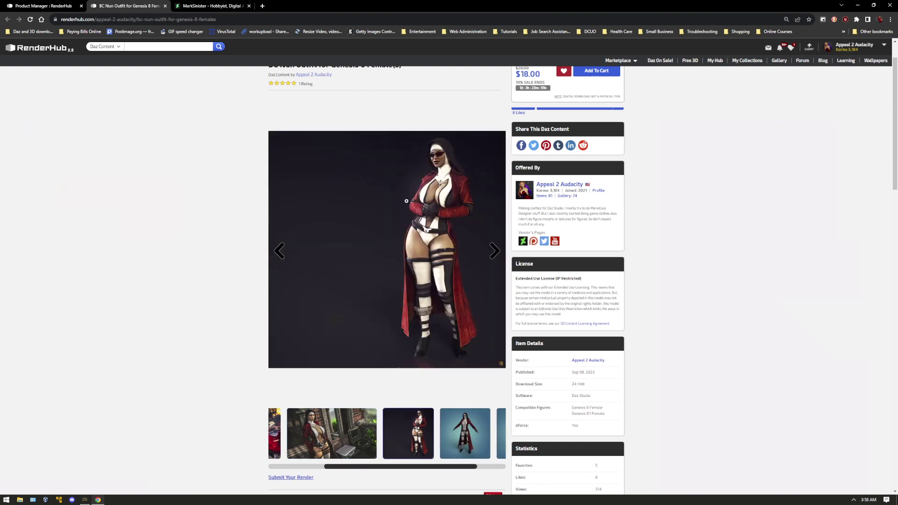